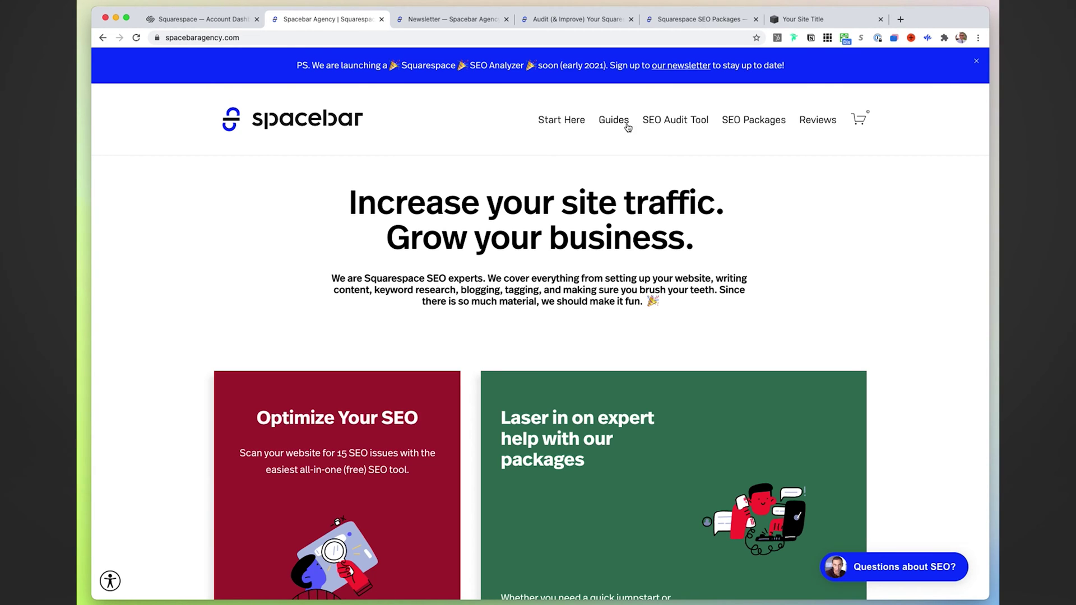
Browse the Newsletter, SEO Audit Tool and SEO Packages pages, scrolling through the pricing cards and back to the top
click(471, 22)
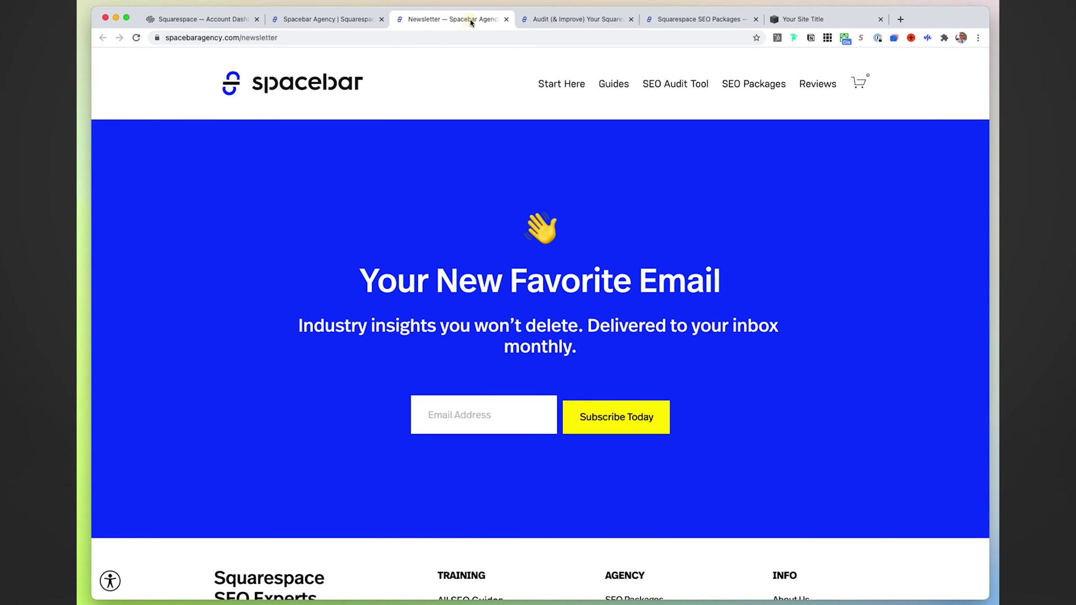
click(568, 24)
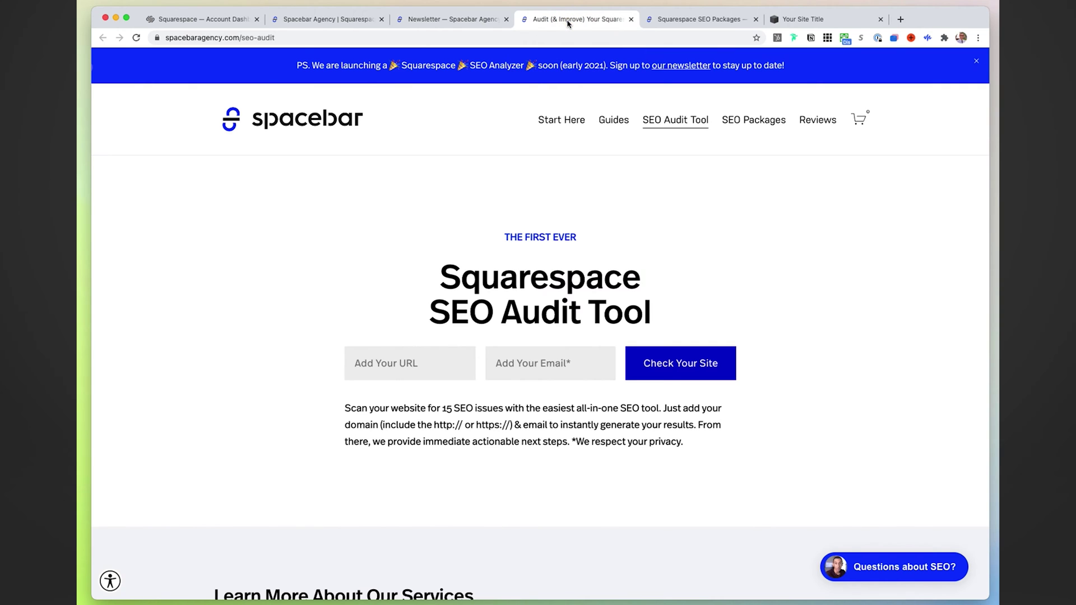
click(672, 24)
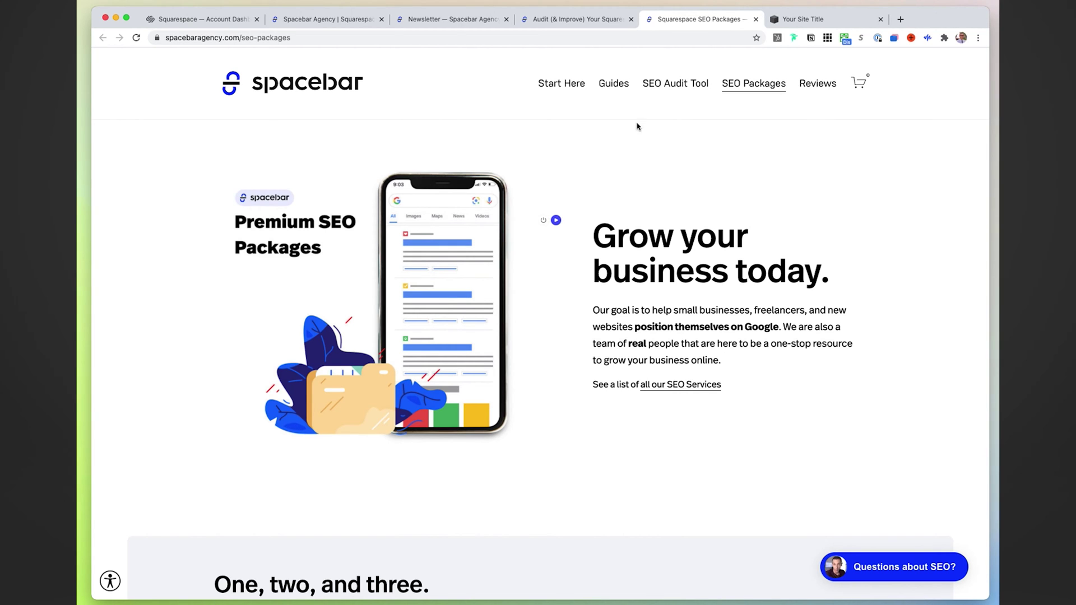
scroll(562, 243, down, 15)
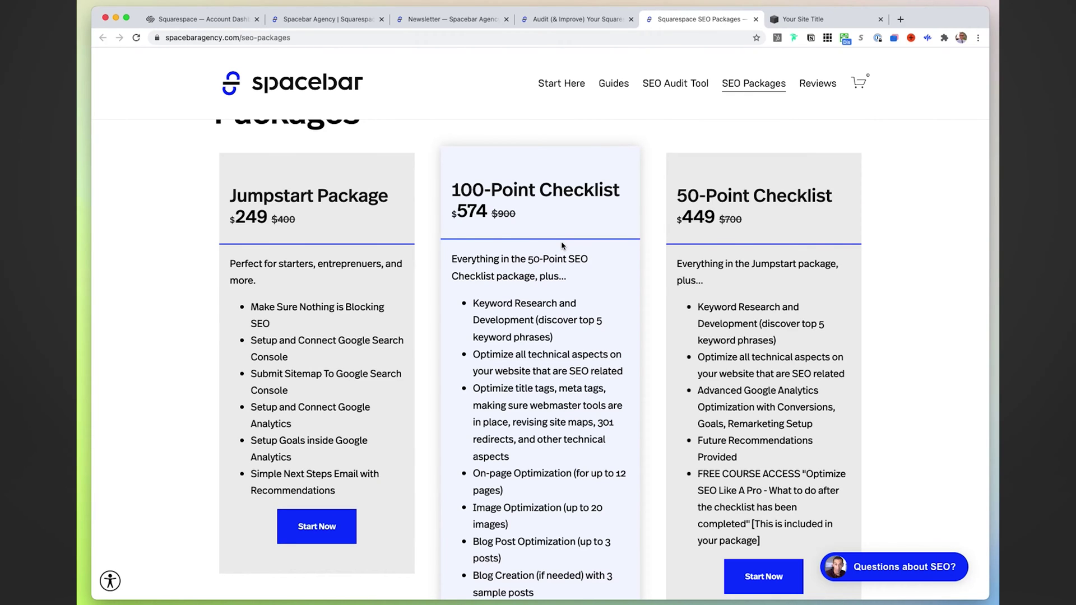
scroll(562, 245, down, 2)
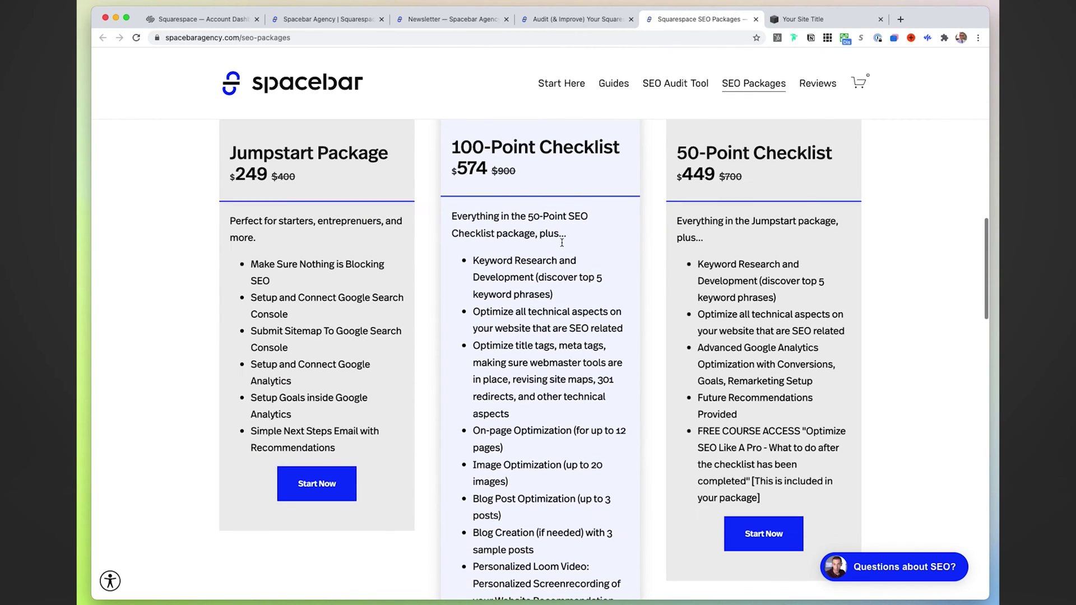
scroll(562, 245, down, 10)
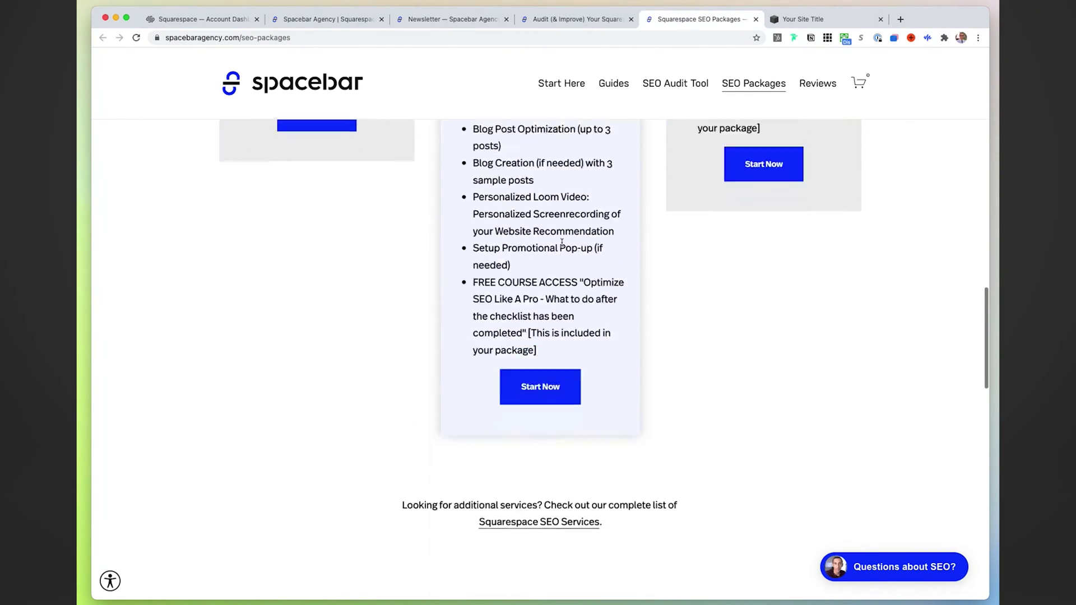
scroll(562, 245, up, 20)
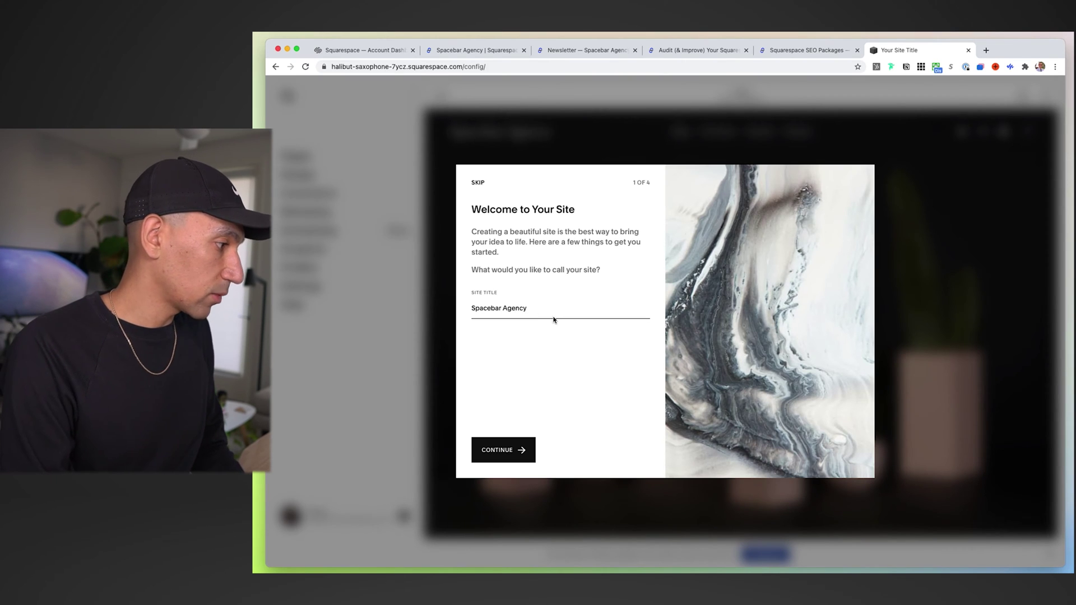
Step through the welcome tour to start editing, and bring up the site's Pages list
click(495, 446)
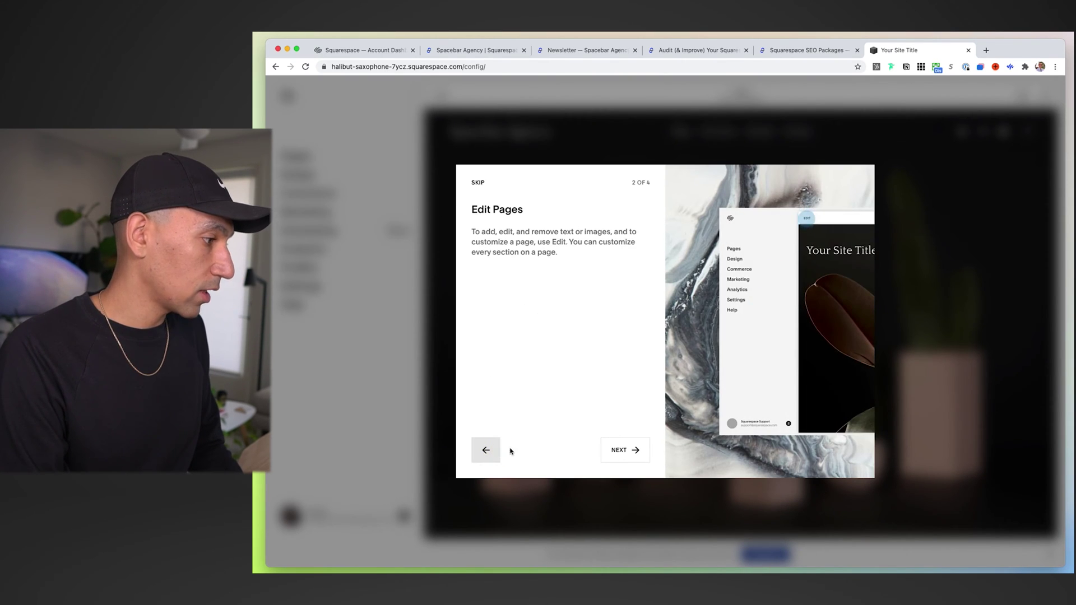
click(634, 456)
click(634, 455)
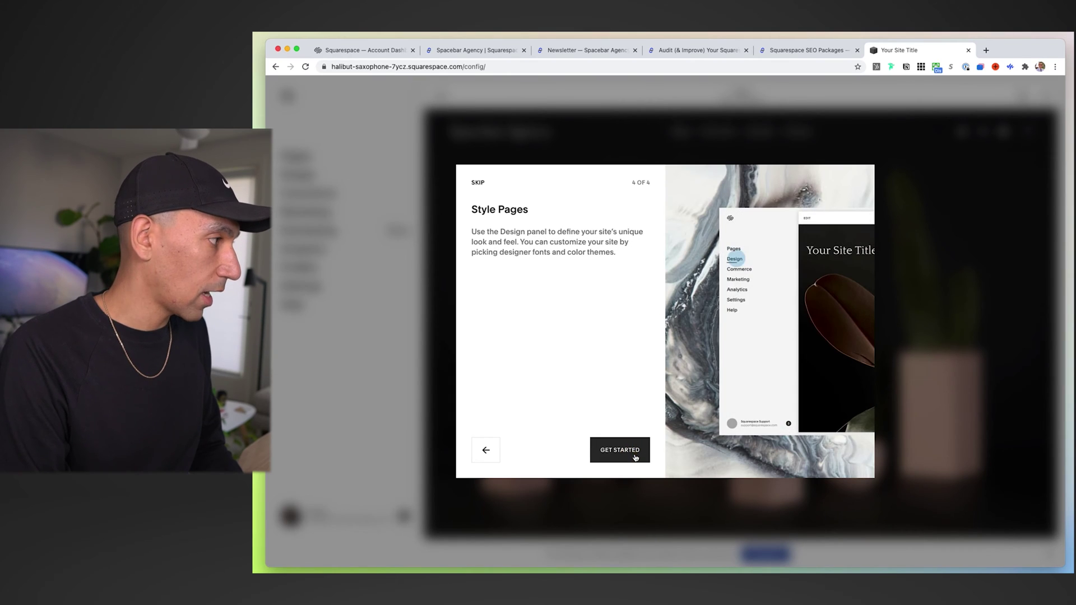
click(634, 455)
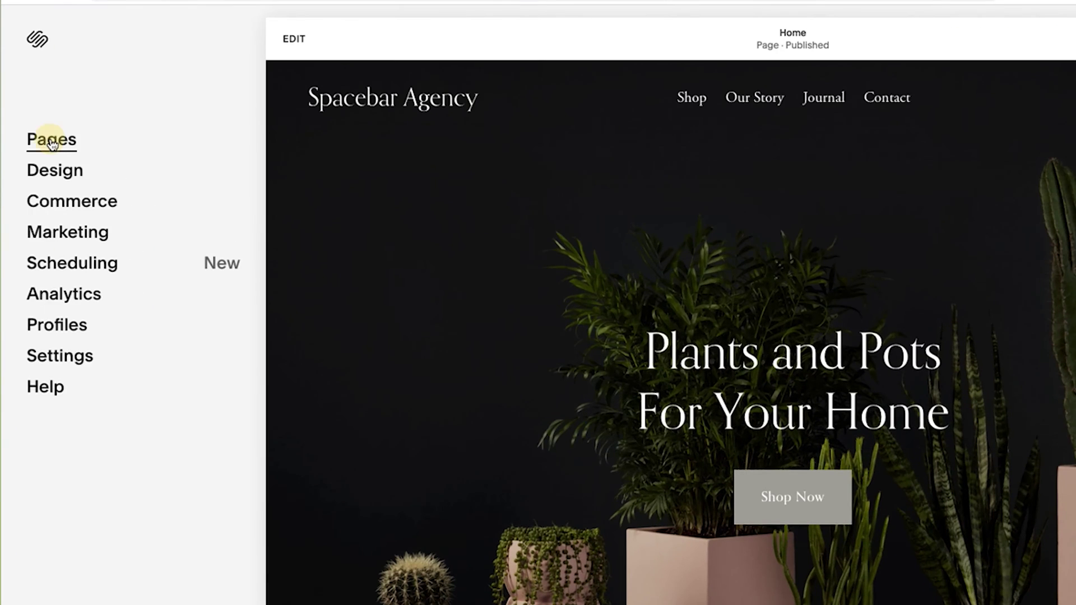
click(295, 155)
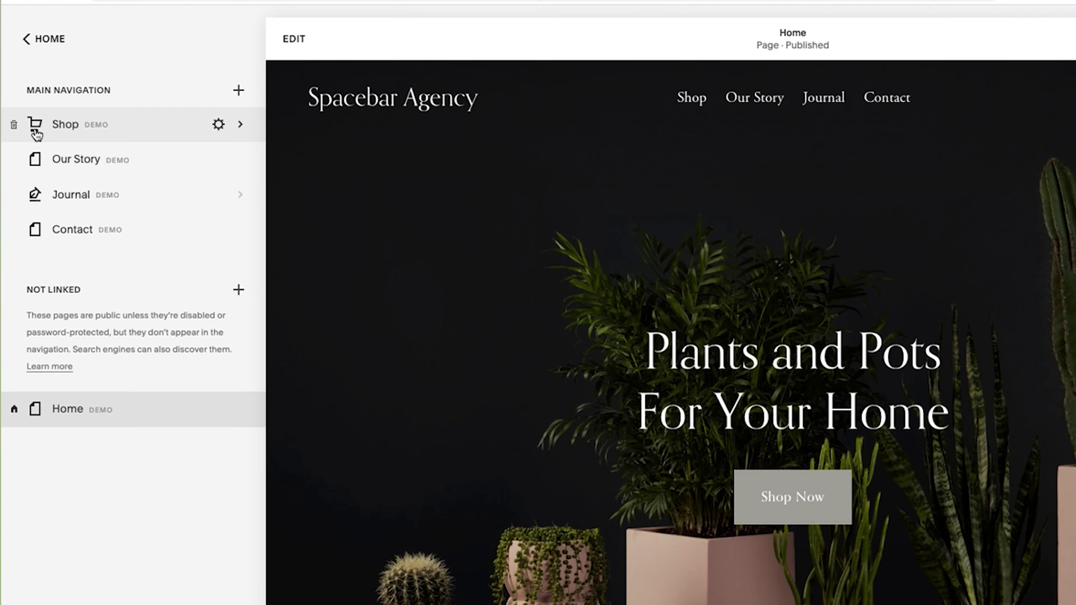
Open the Marketing > SEO settings
click(46, 44)
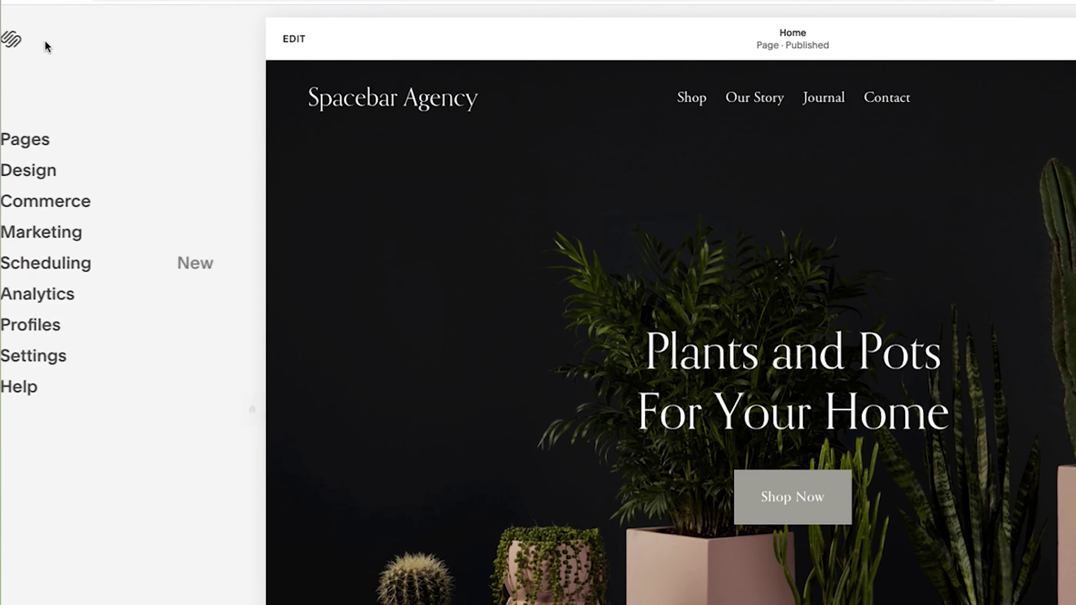
click(71, 241)
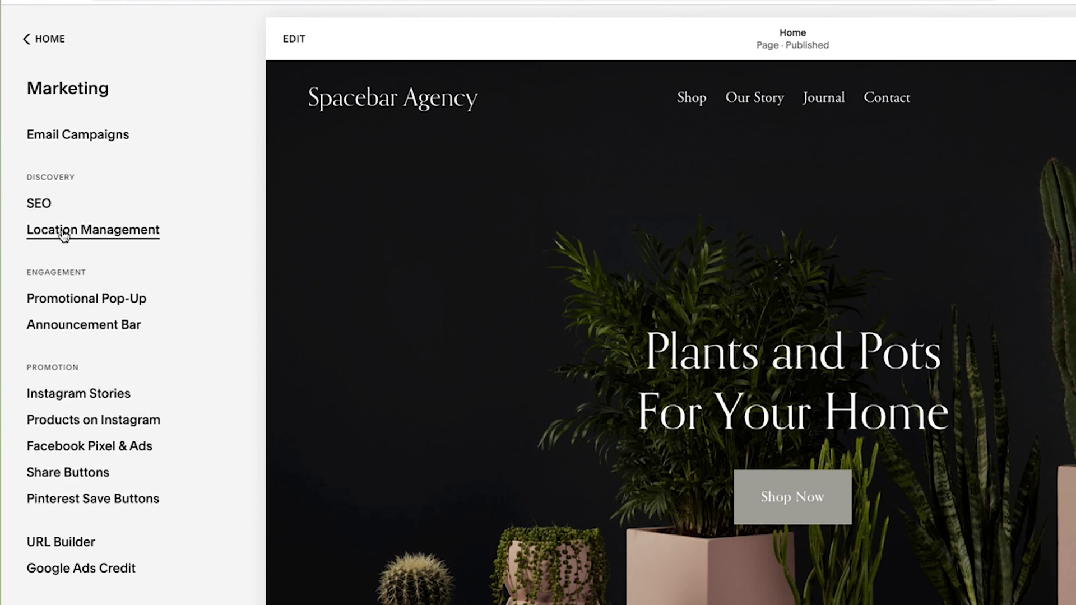
click(43, 211)
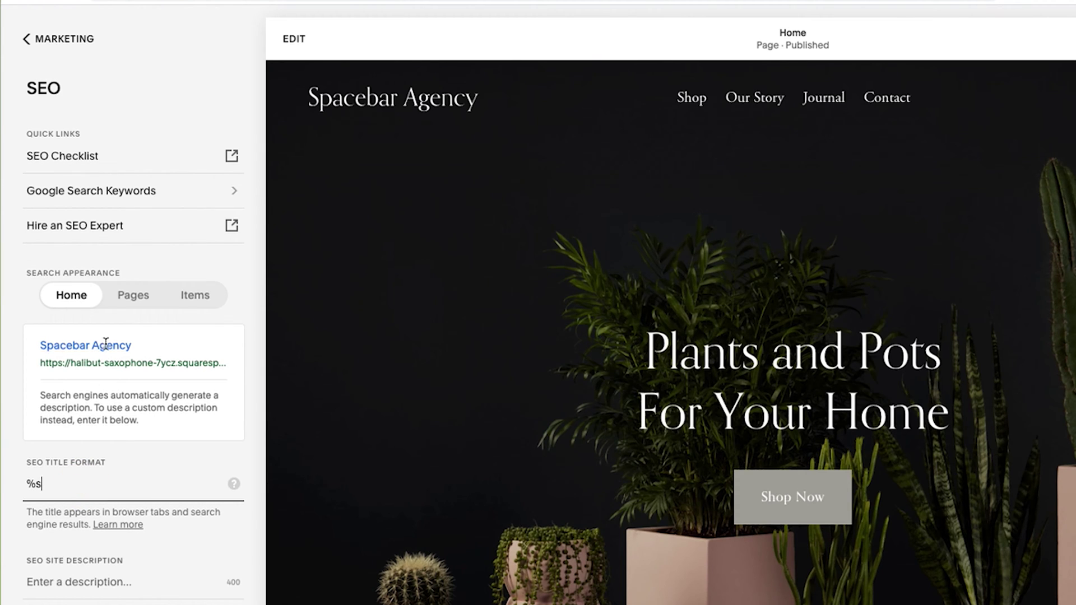
Try 'Site Title' as the home SEO title format, restore %s, and open Home for editing
key(BackSpace)
key(BackSpace)
text(Site Title)
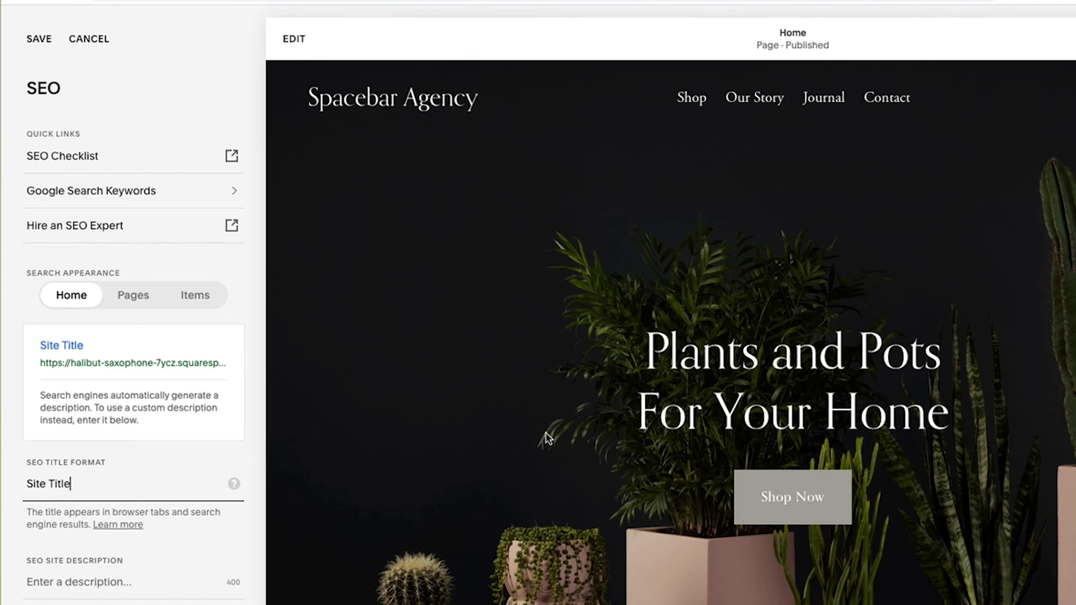
click(85, 485)
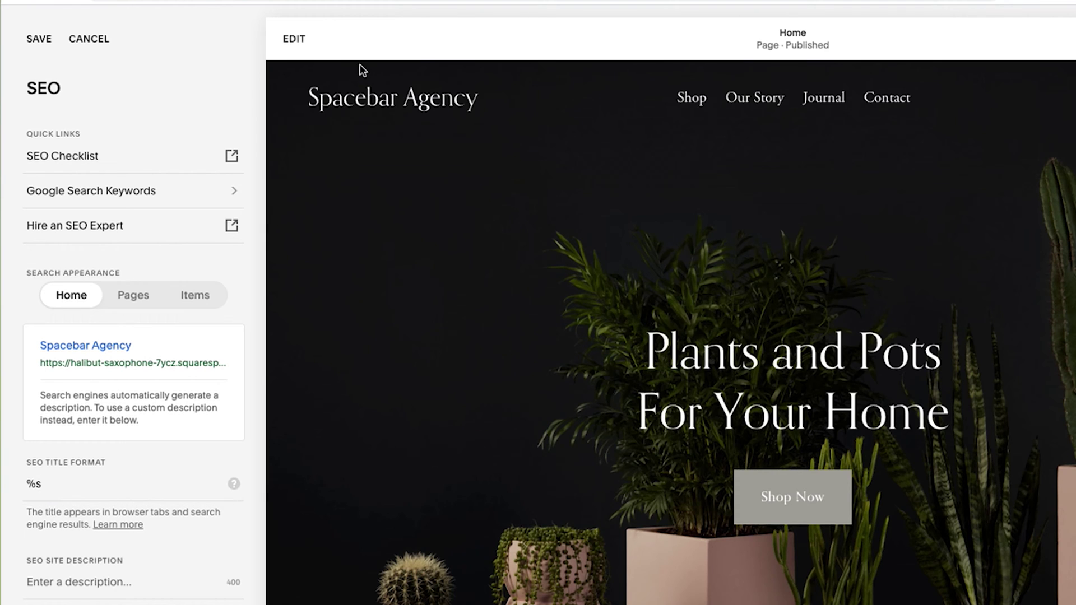
click(295, 39)
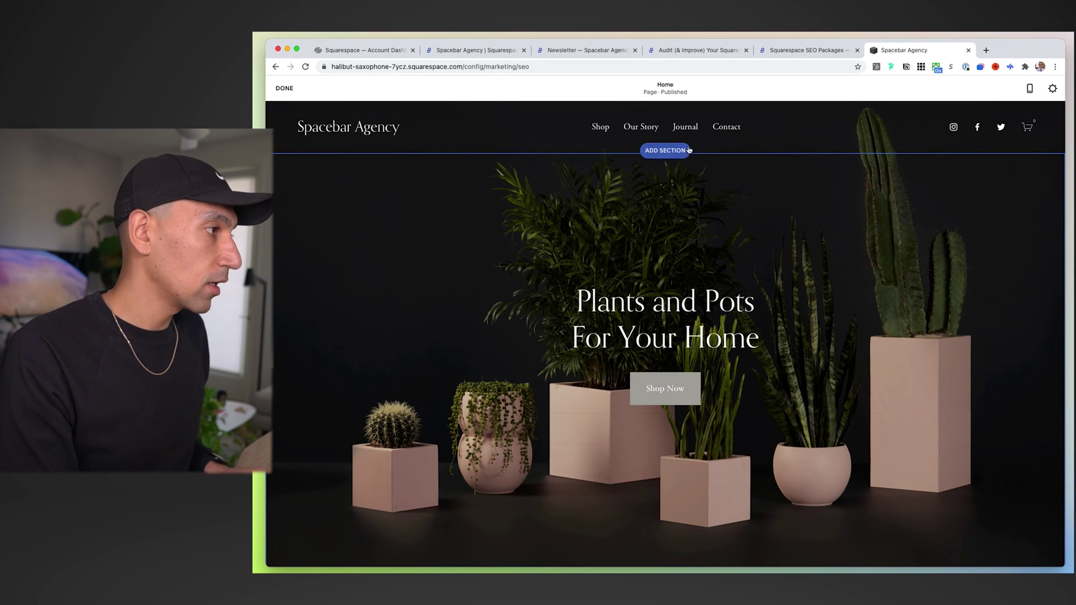
mouse_move(620, 134)
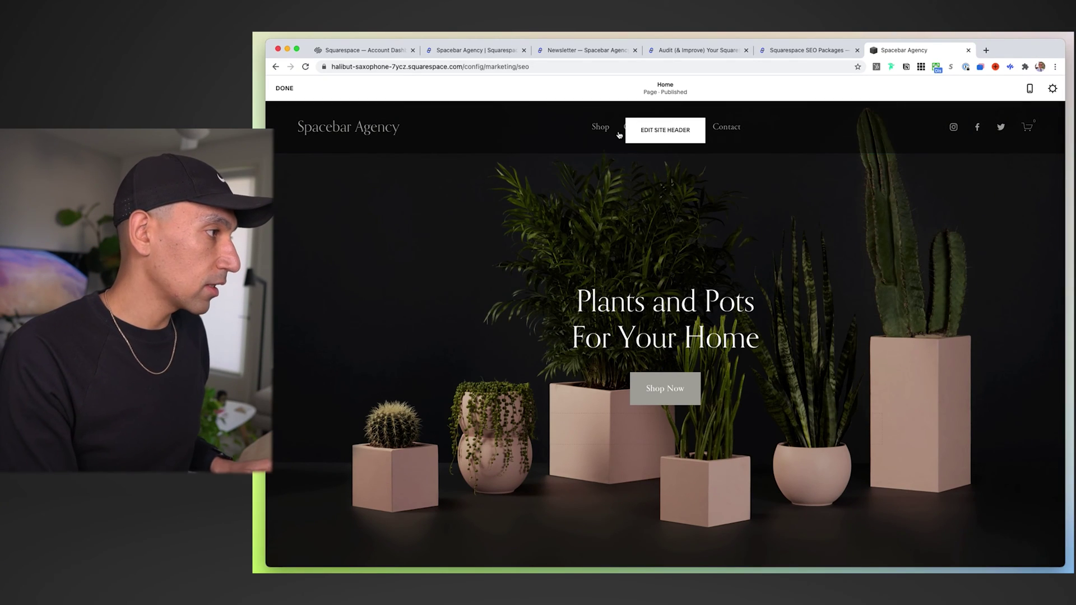
Change the header's site title to 'Site Title', then restore it to 'Spacebar Agency'
click(668, 133)
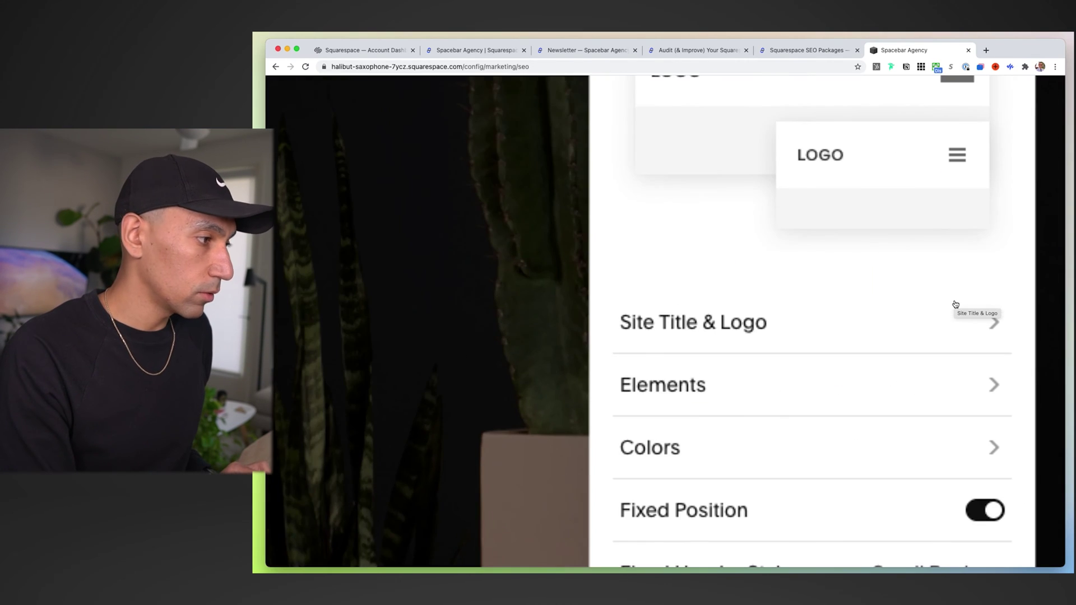
click(748, 328)
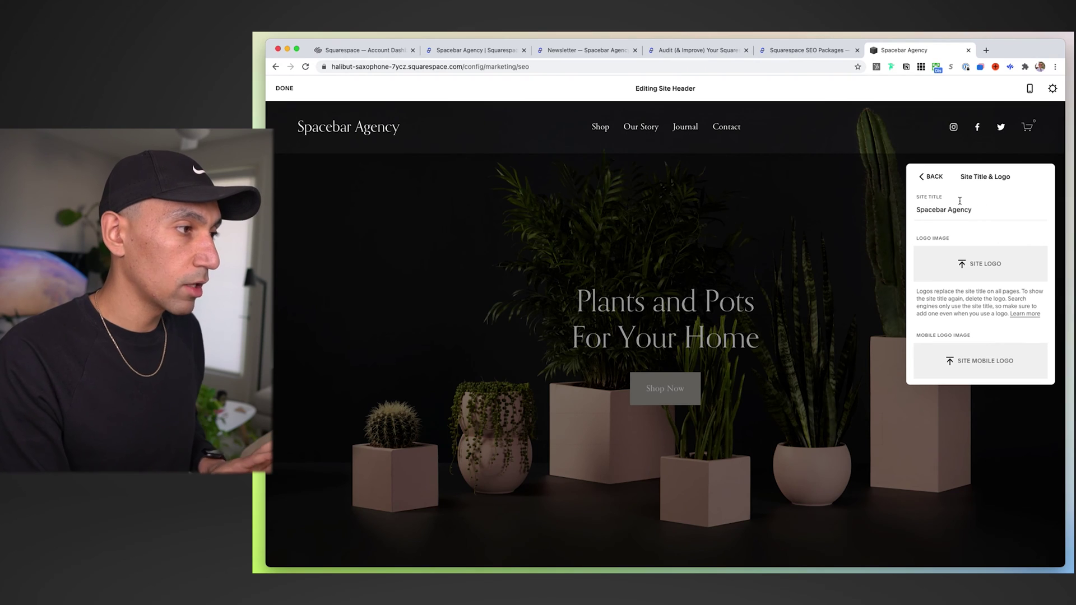
click(973, 215)
key(super+a)
text(Si)
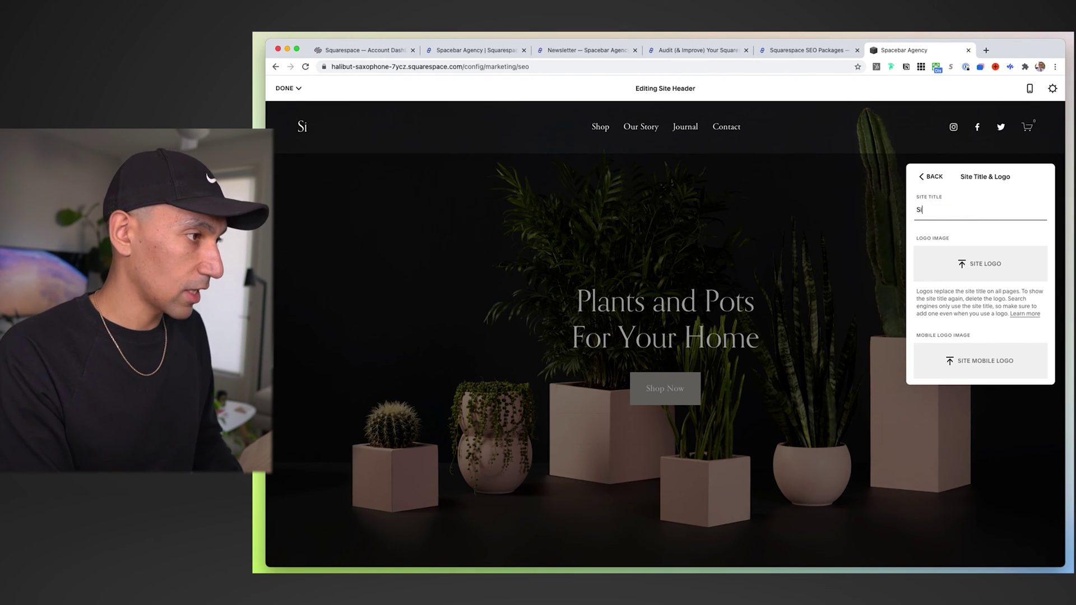
text(te Title)
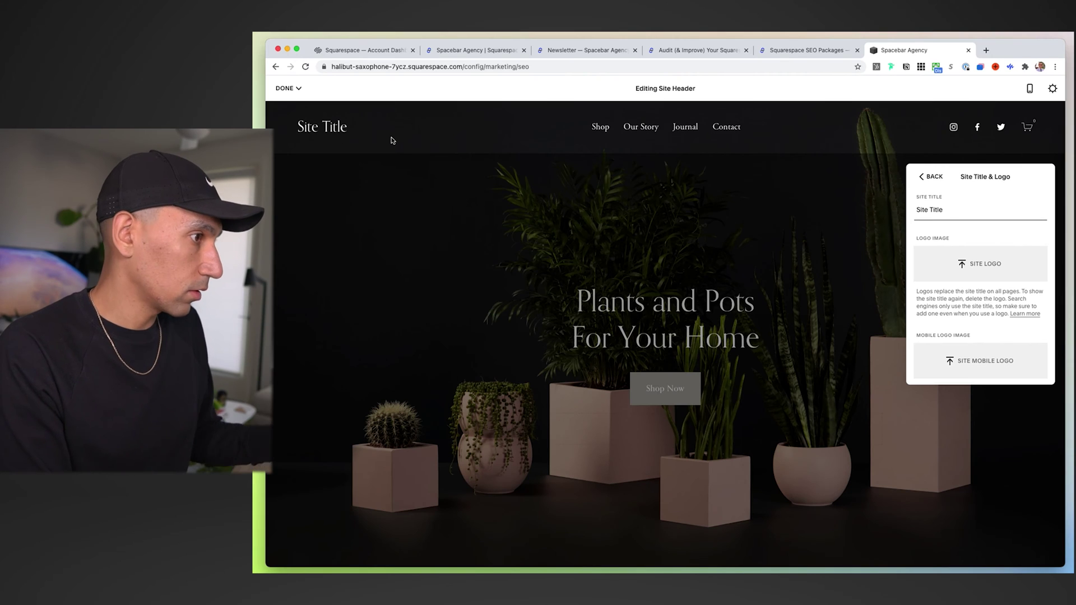
triple_click(952, 211)
text(S)
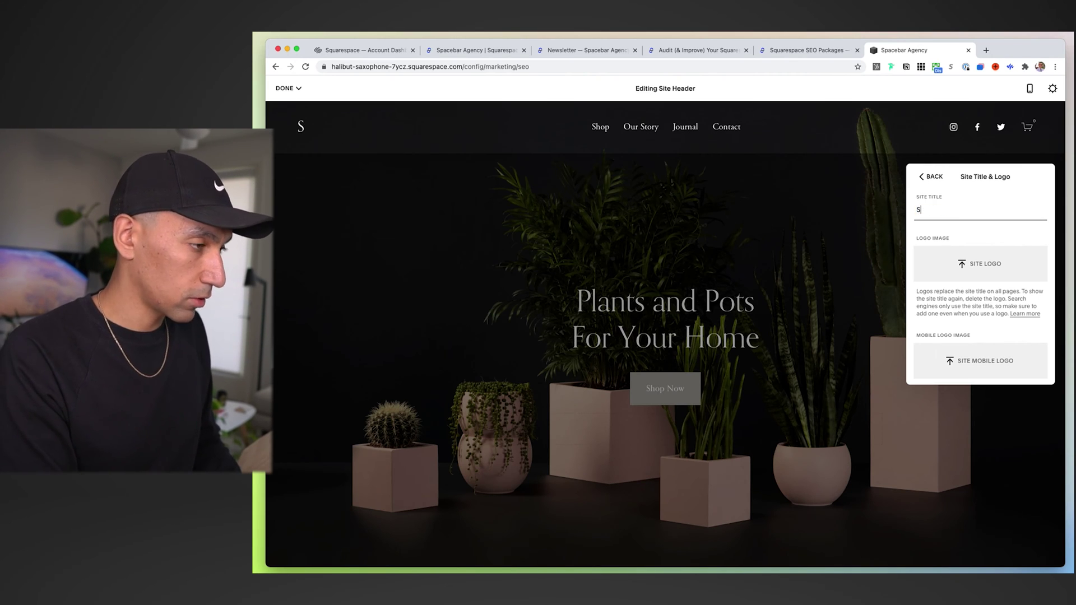
text(pacebar Agency)
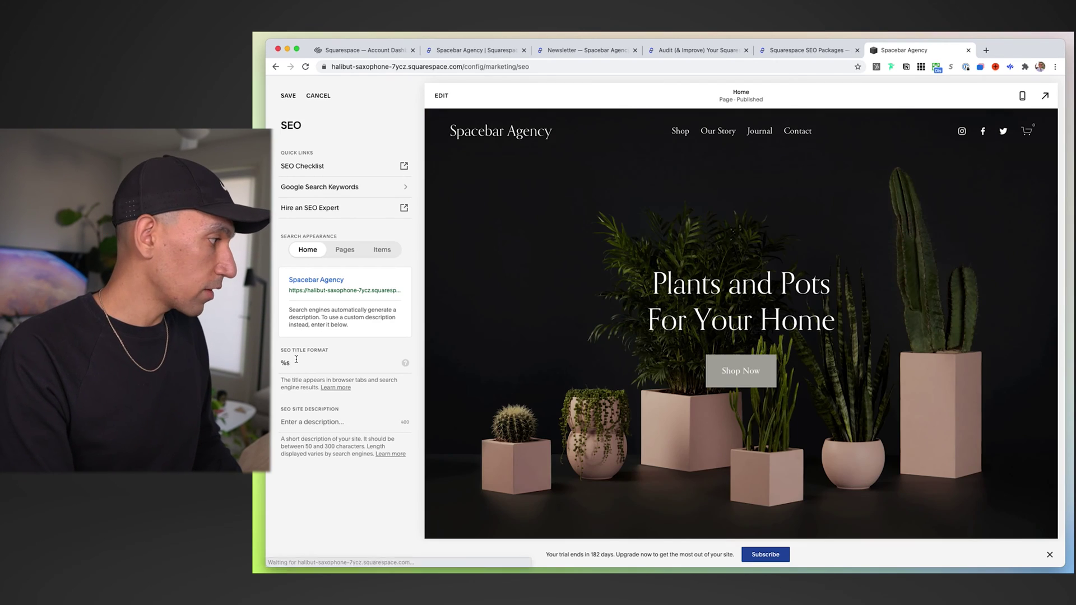
click(296, 363)
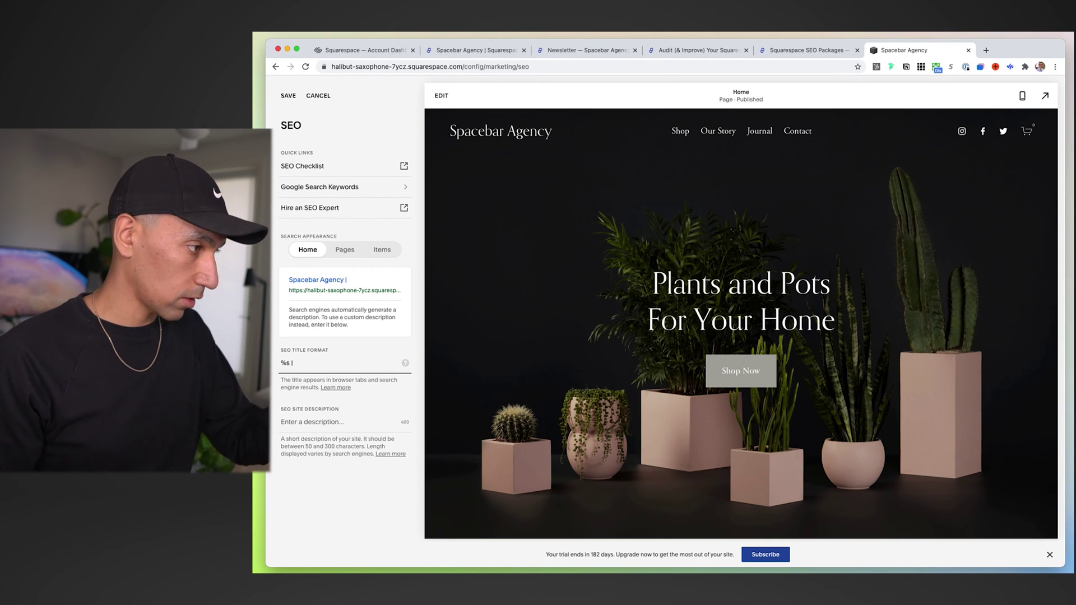
Paste the keyword phrase into the home title format and copy it from after %s
text(Indoor Plants & Pots for Your Home | Orange County, CA)
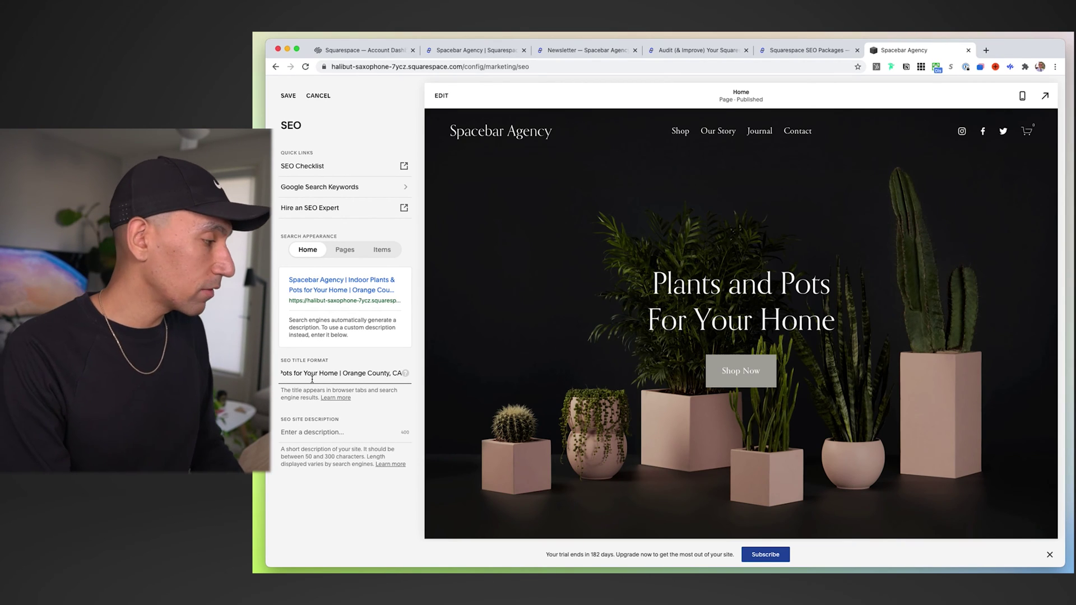
key(super+Left)
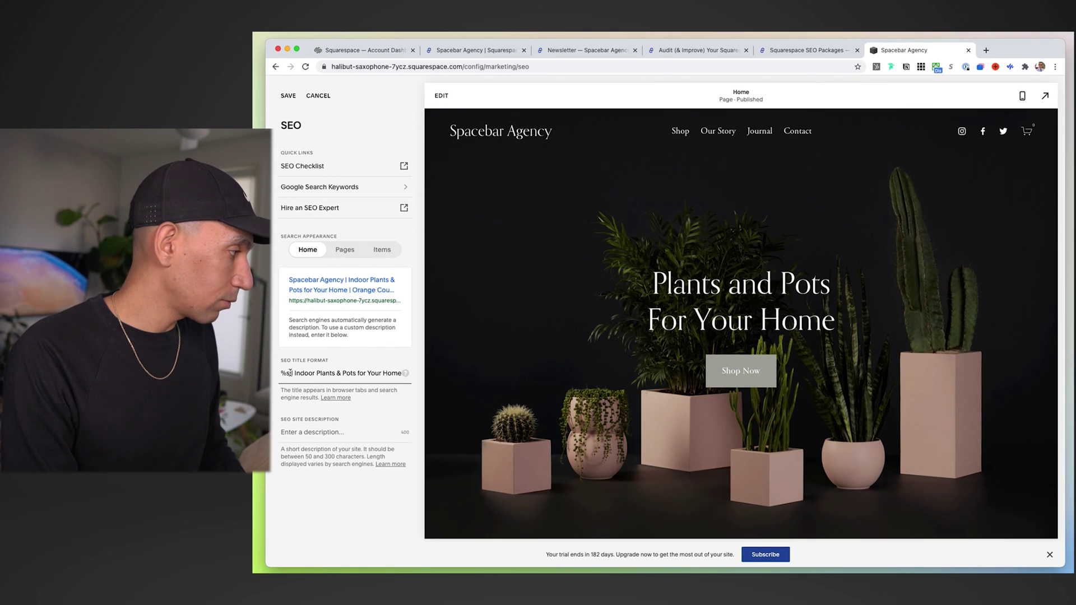
drag(290, 372, 401, 373)
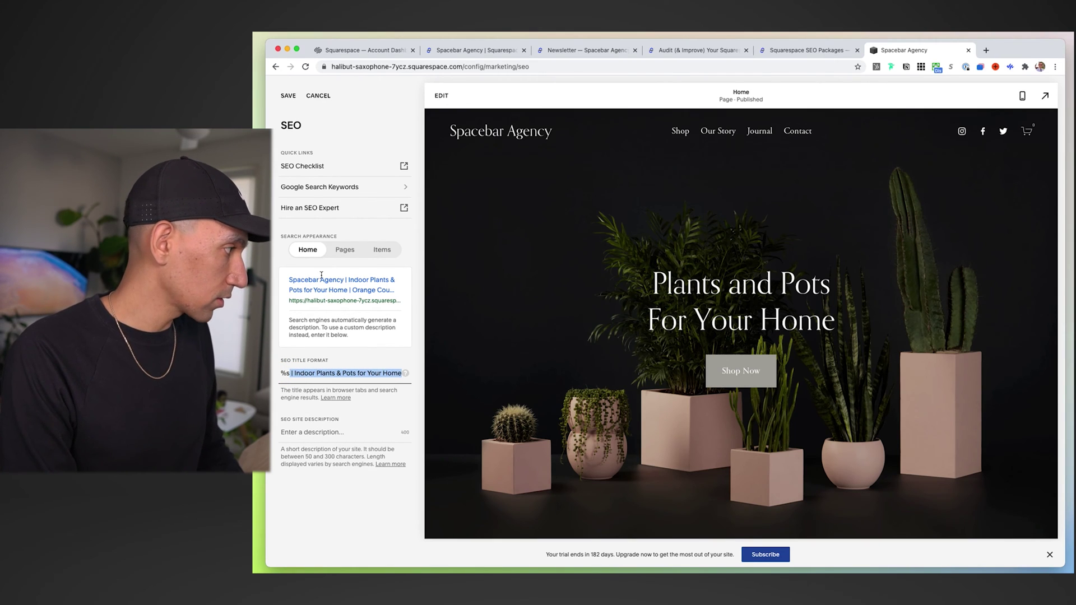
Append the copied keyword phrase to the Pages and Items SEO title formats
click(345, 251)
click(316, 358)
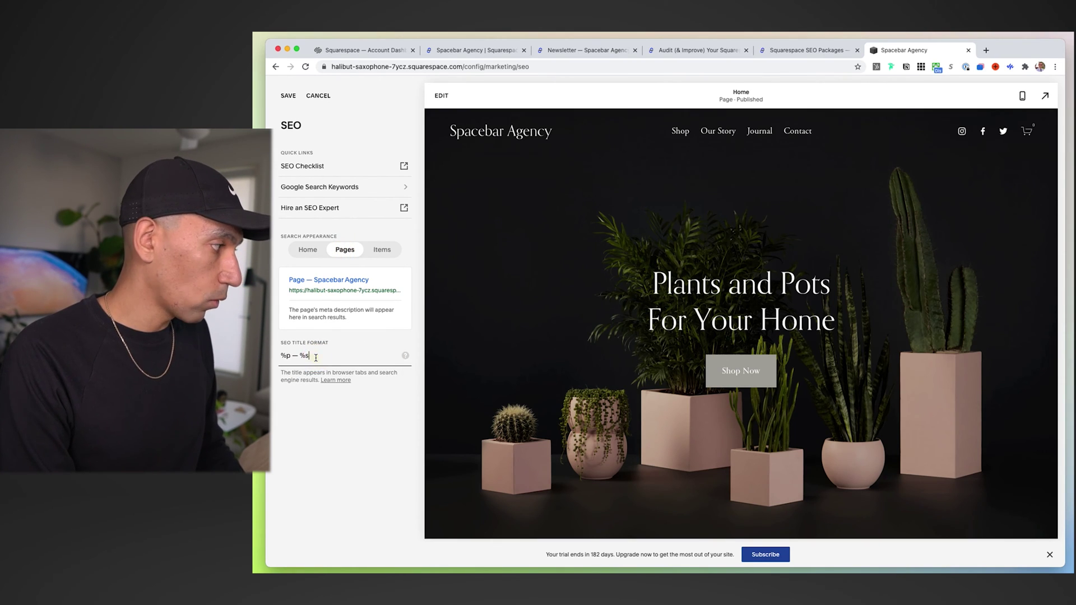
text(| Indoor Plants & Pots for Your Home | Orange County, CA)
click(387, 250)
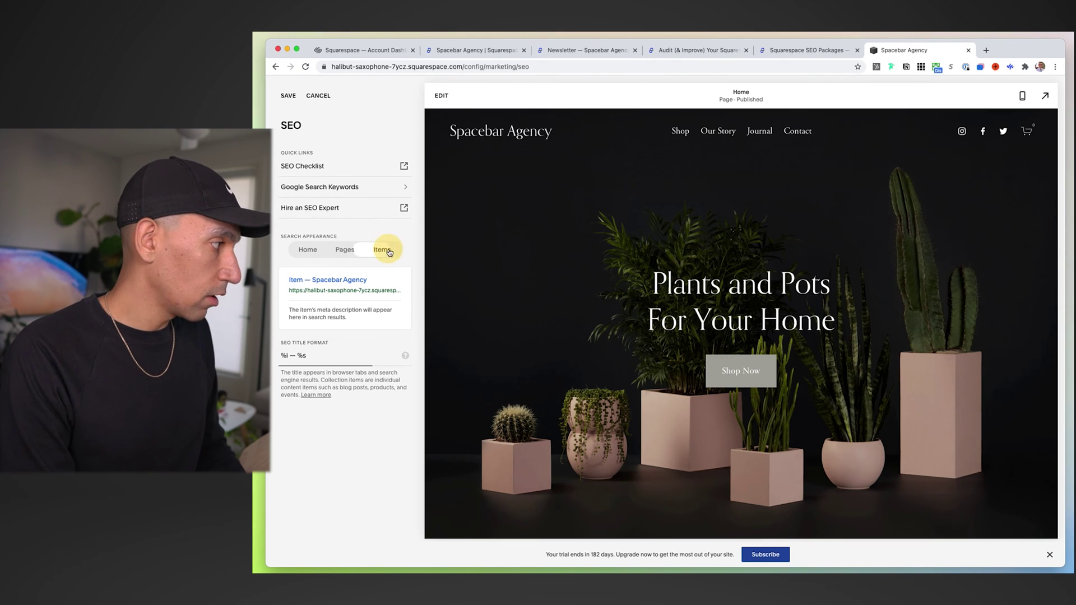
click(325, 355)
text(| Indoor Plants & Pots for Your Home | Orange County, CA)
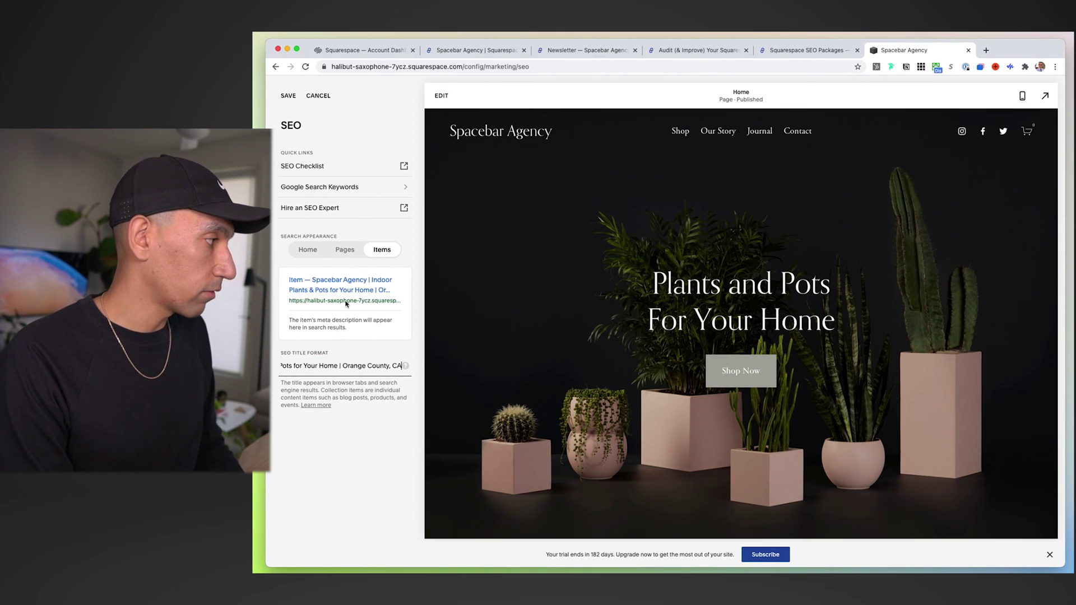
Replace the homepage title wording after %s so it reads '%s | Spacebar Agency'
click(352, 253)
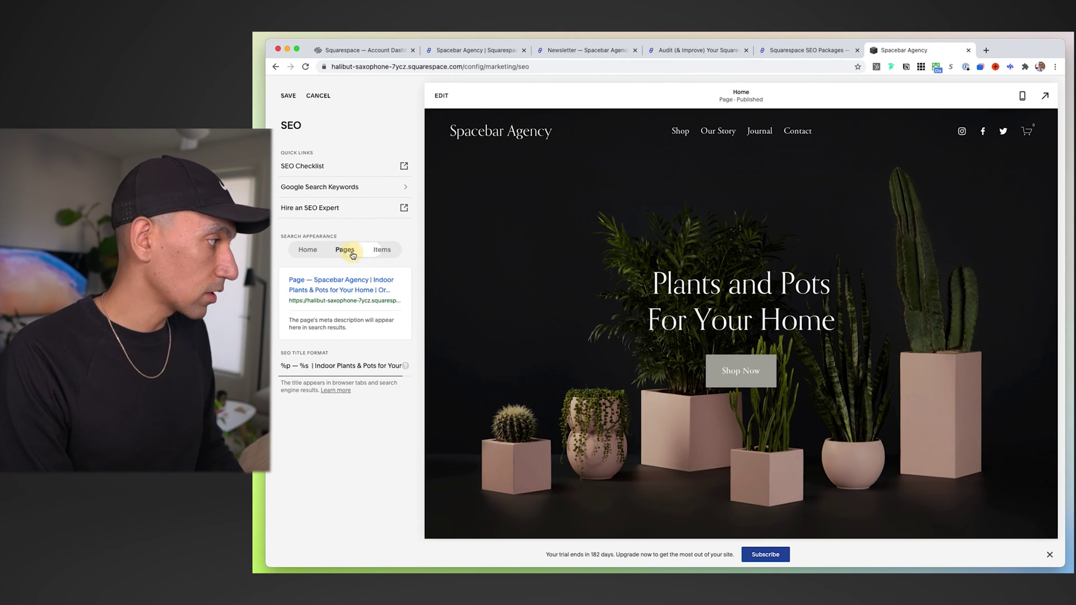
click(308, 254)
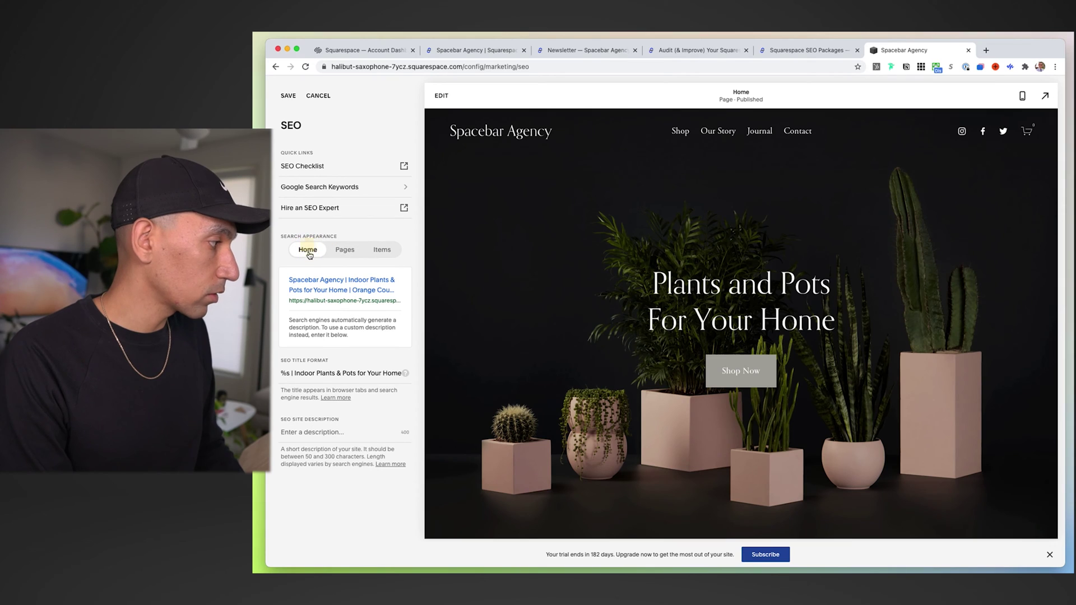
click(291, 373)
key(super+shift+Right)
key(BackSpace)
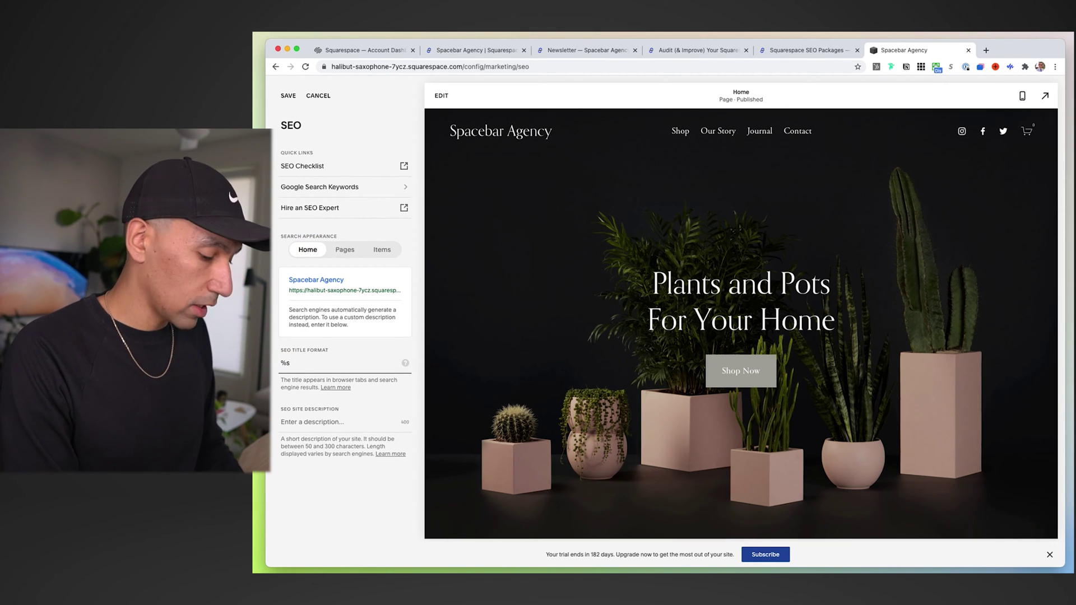
text(| Spacebar Agency)
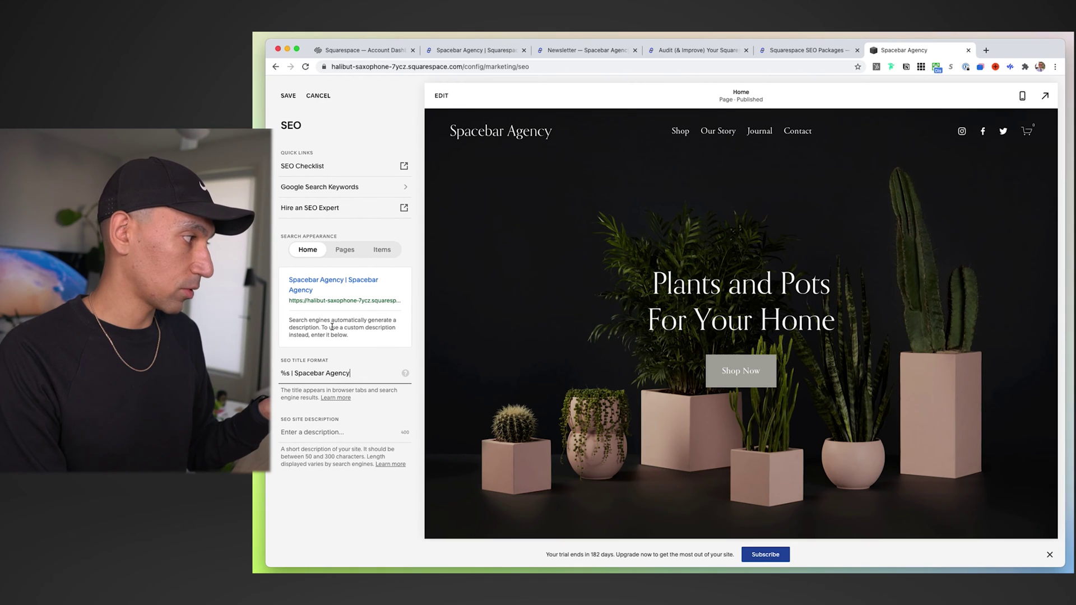
click(314, 433)
Enter 'We are a place for you!' as the site's SEO description
text(We are)
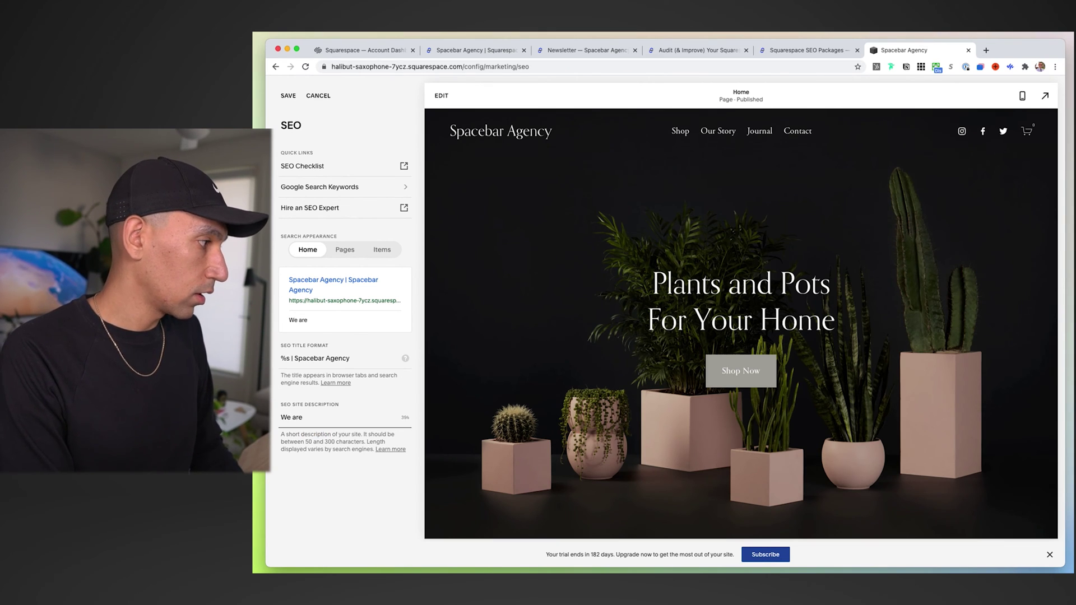
text( a plac)
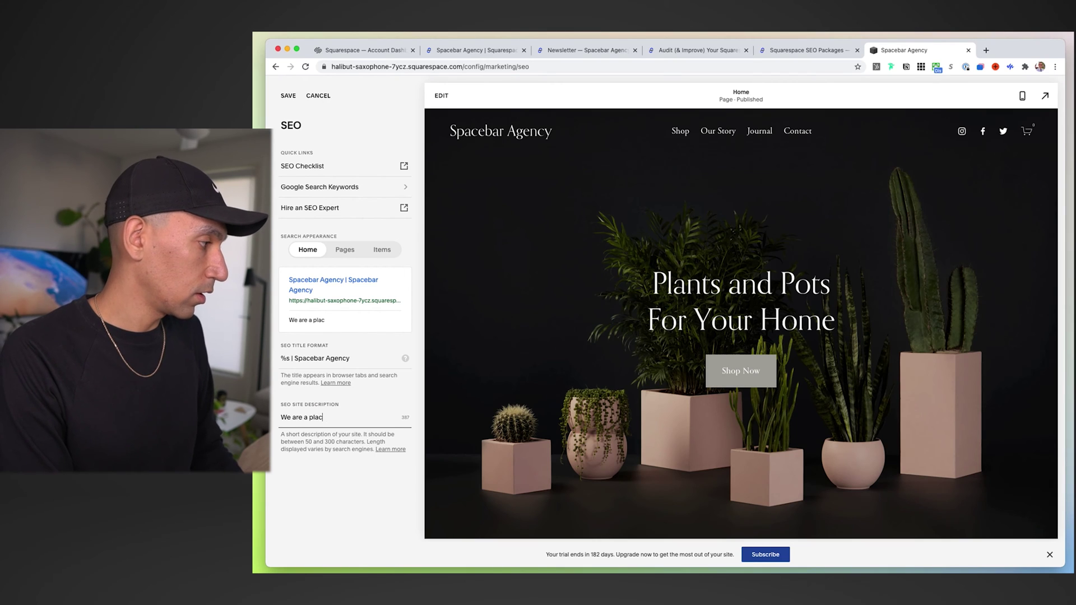
text(e for you!)
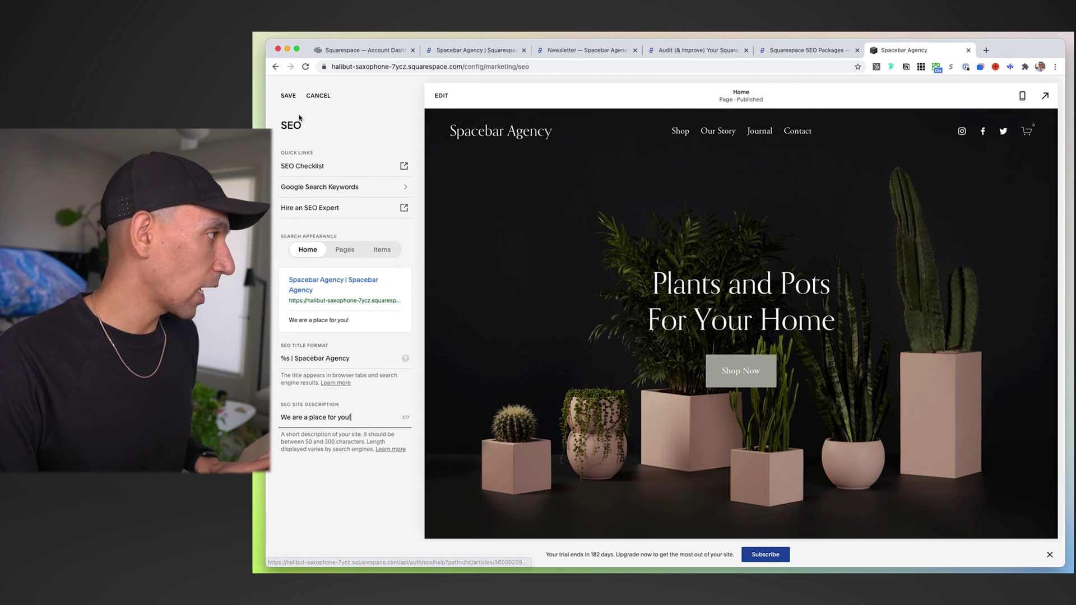
Save the SEO settings and go back through Marketing to the Pages list
click(288, 97)
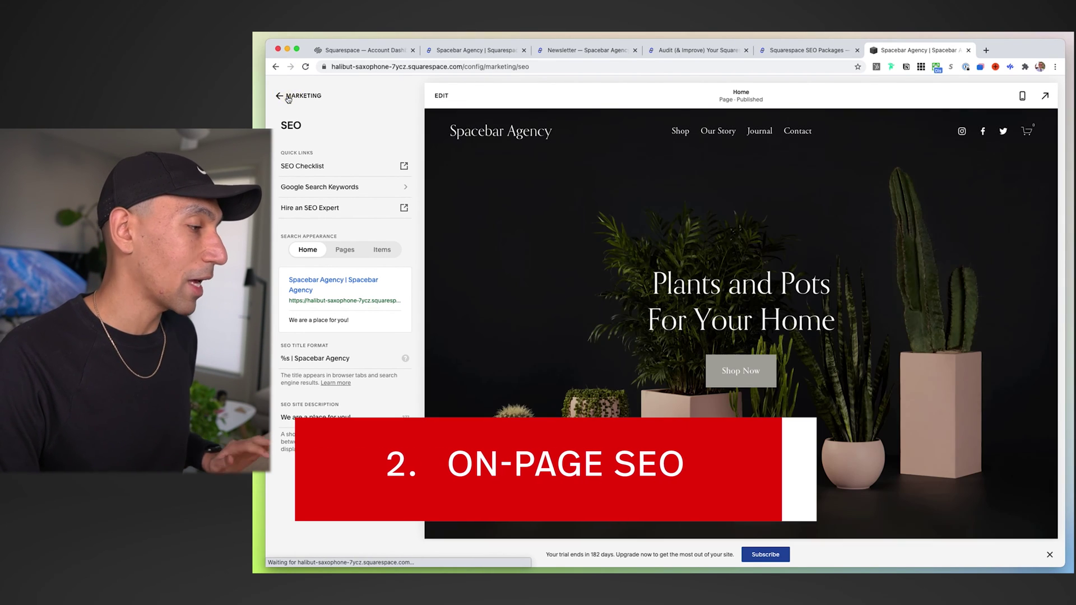
click(288, 97)
click(280, 95)
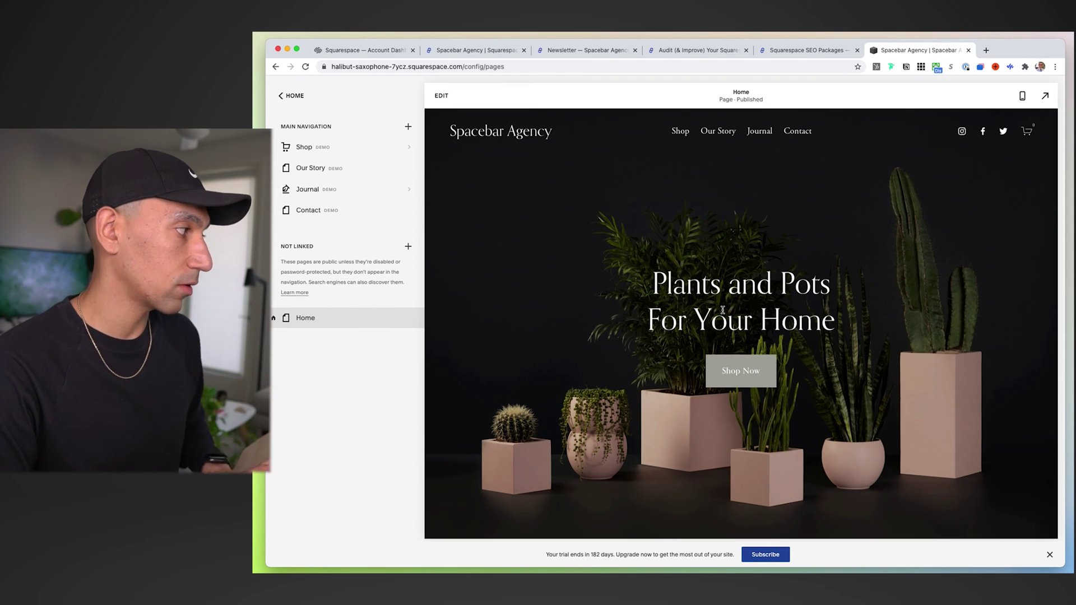
mouse_move(409, 320)
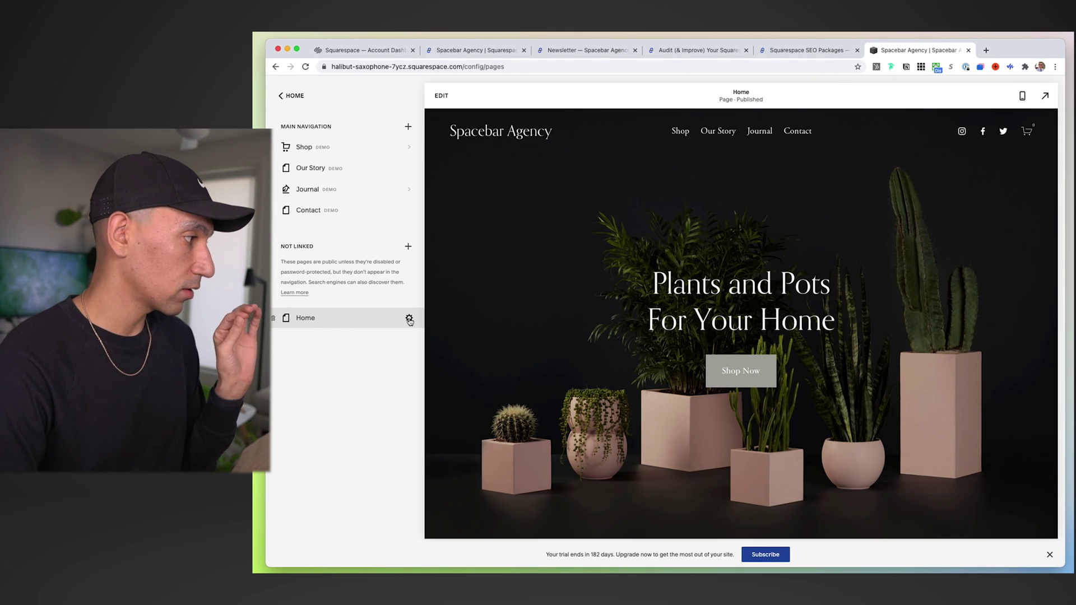
click(409, 318)
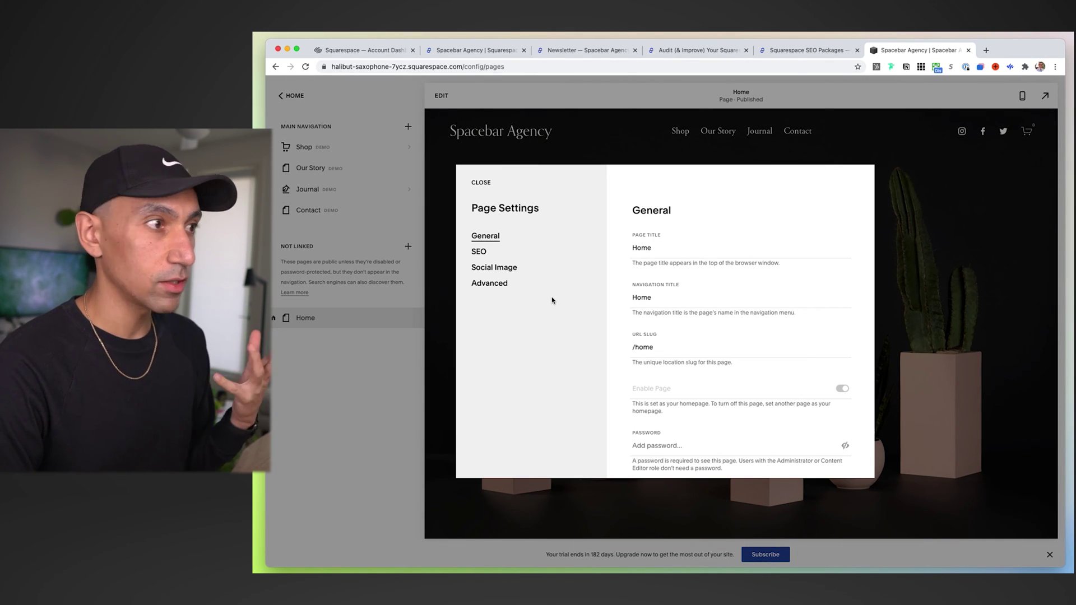
click(480, 254)
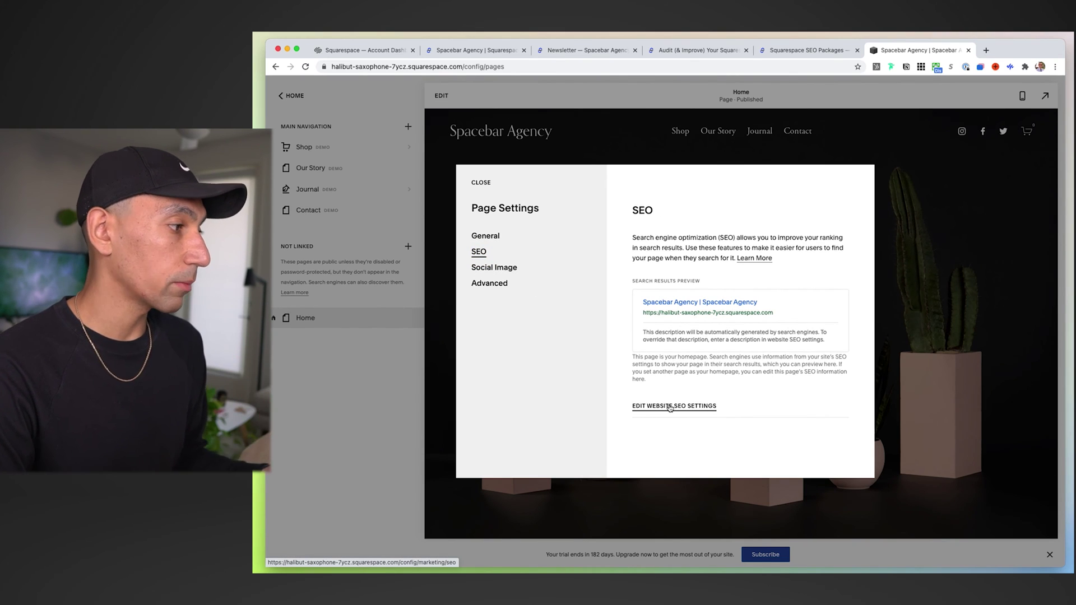
click(325, 401)
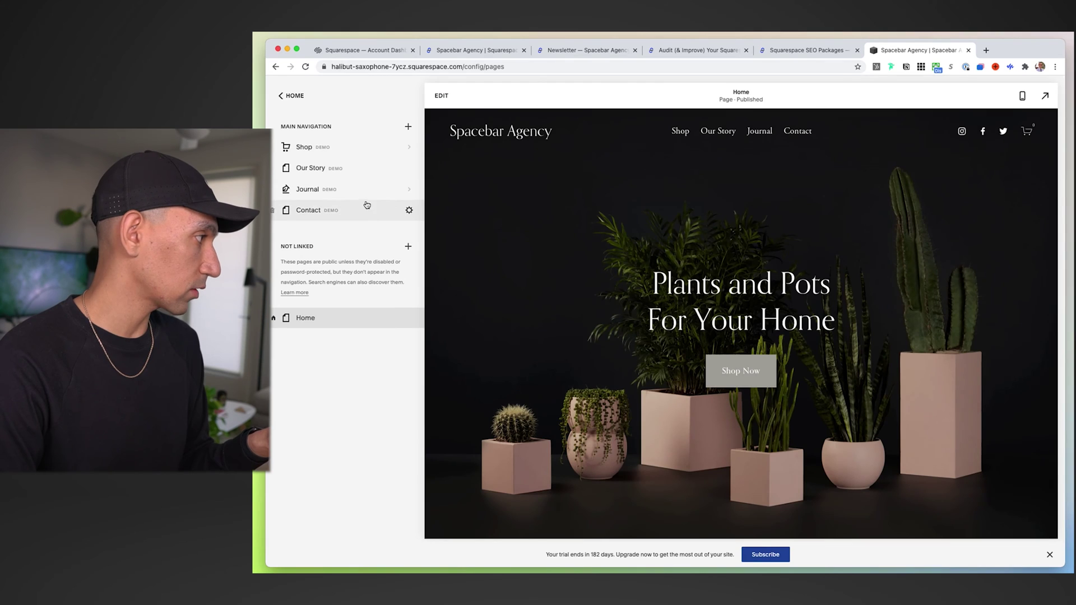
mouse_move(409, 169)
click(409, 169)
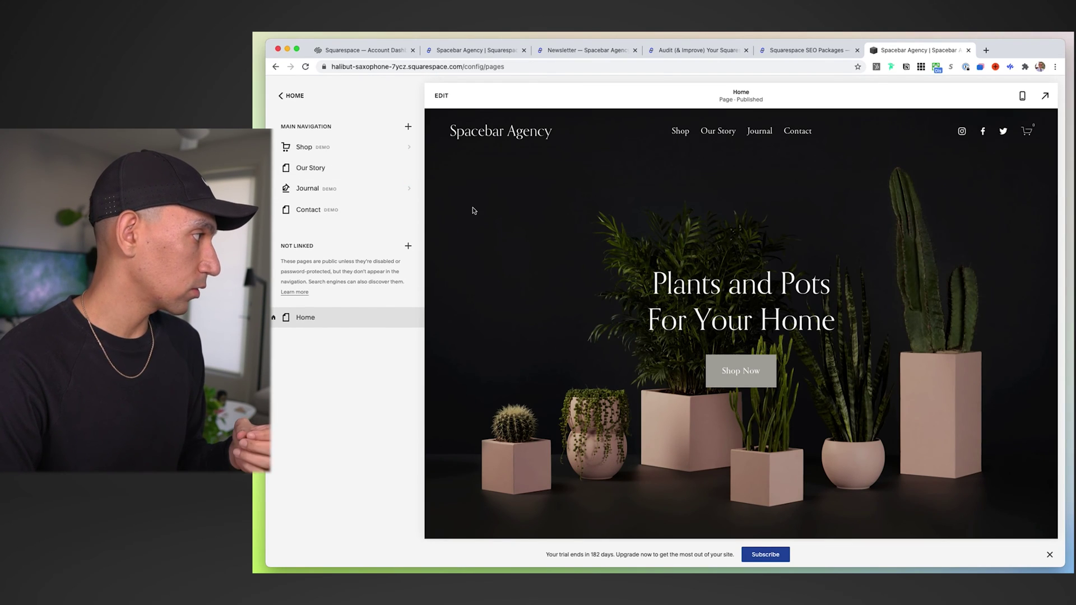
click(479, 252)
scroll(655, 349, down, 1)
scroll(655, 349, down, 2)
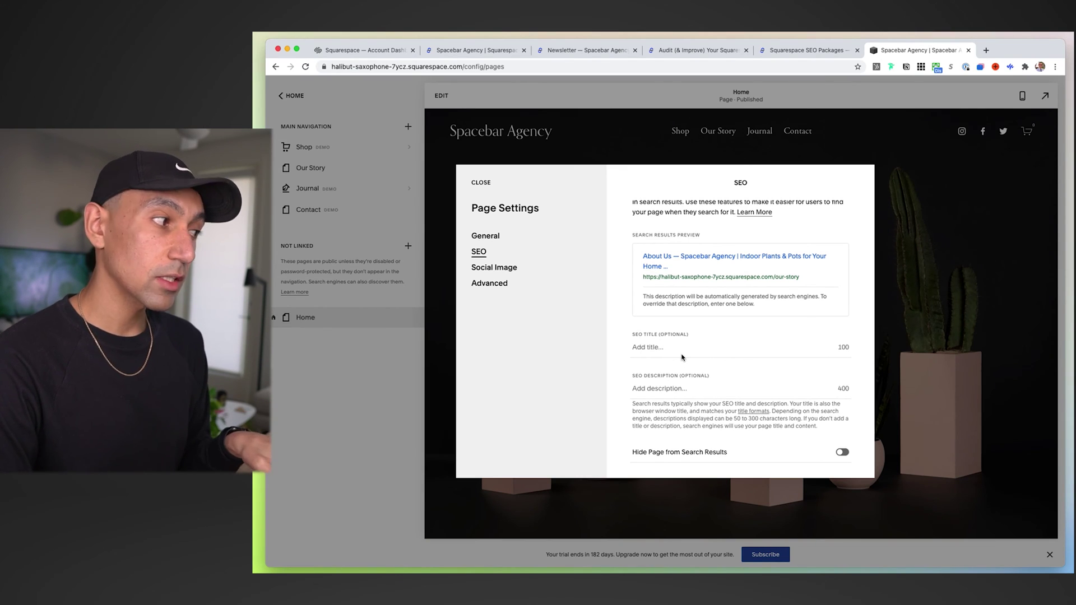
scroll(684, 355, up, 5)
scroll(649, 266, up, 1)
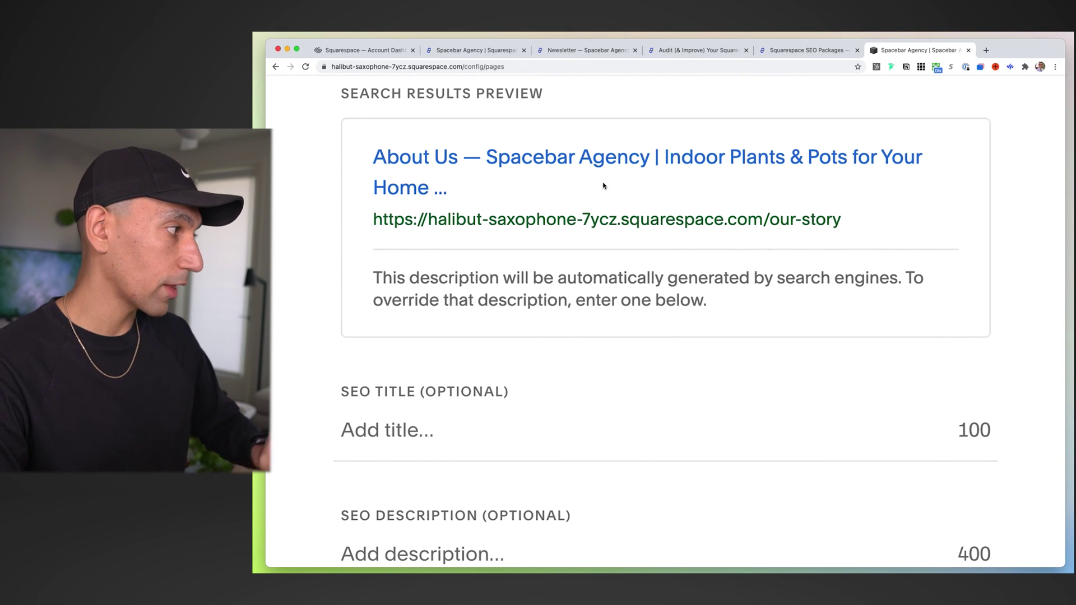
scroll(533, 335, down, 1)
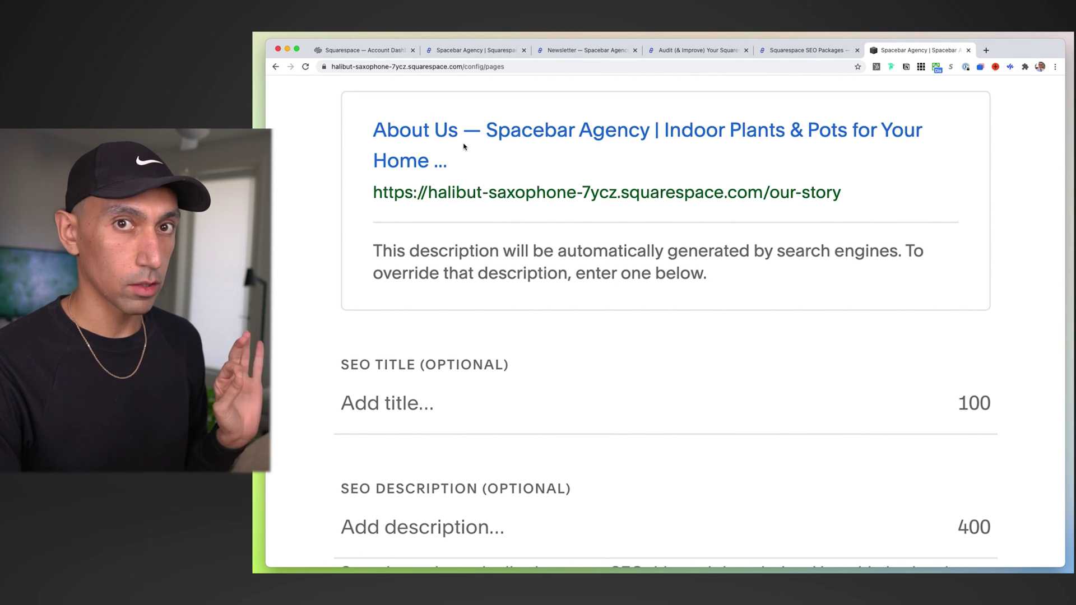
scroll(513, 450, down, 3)
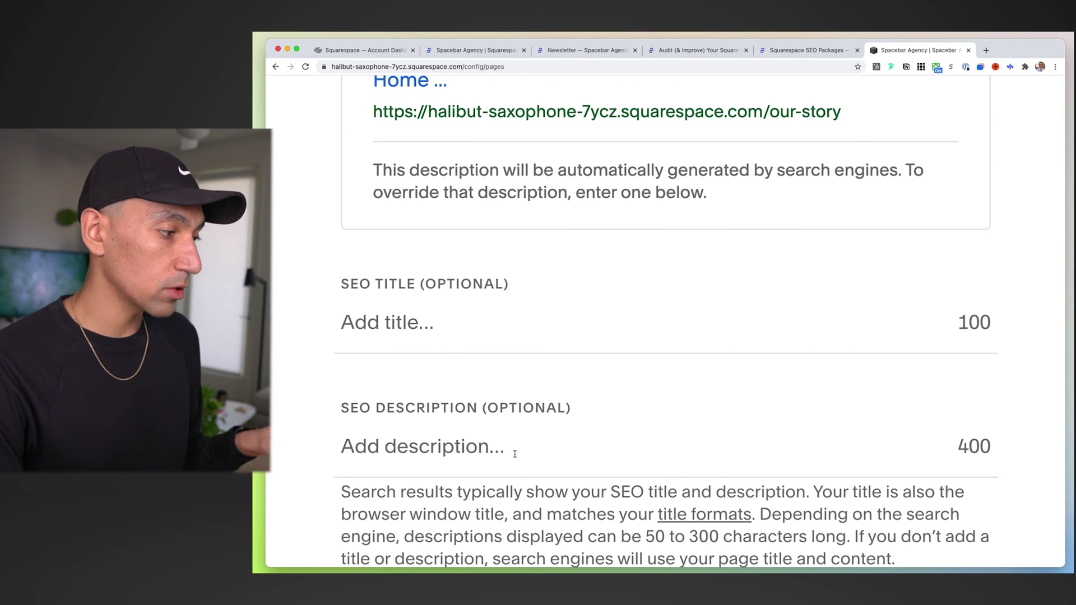
scroll(513, 452, down, 1)
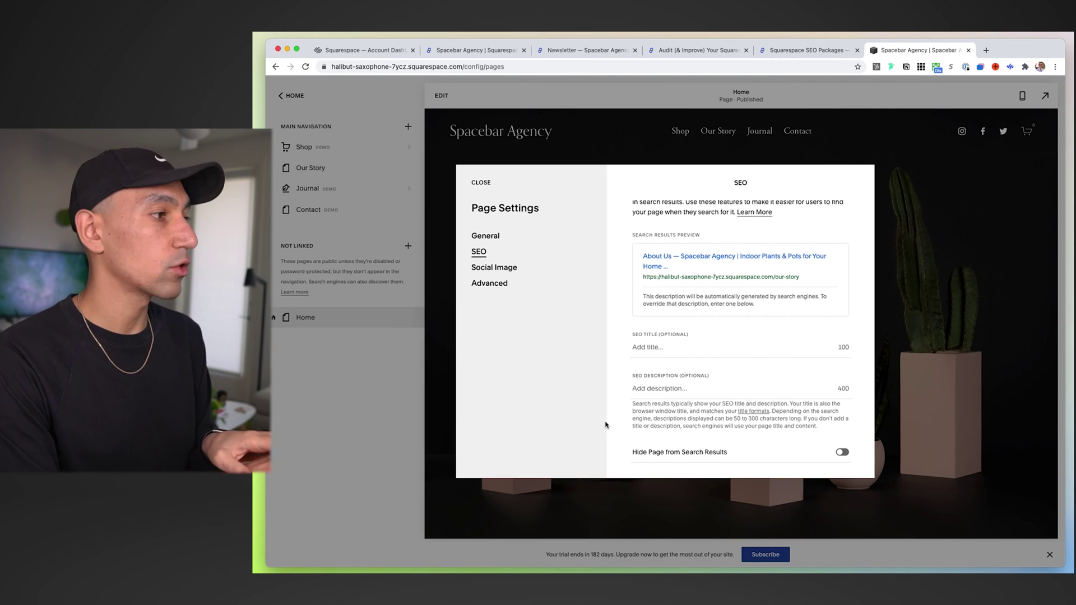
click(480, 183)
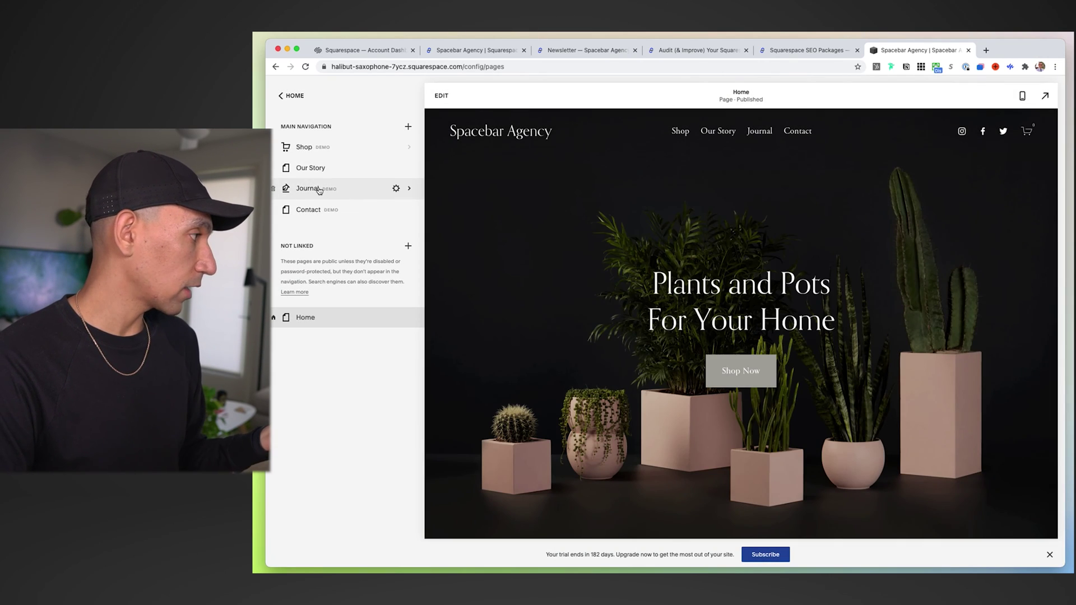
Inspect the SEO settings and description of the first Journal blog post
click(374, 191)
click(426, 201)
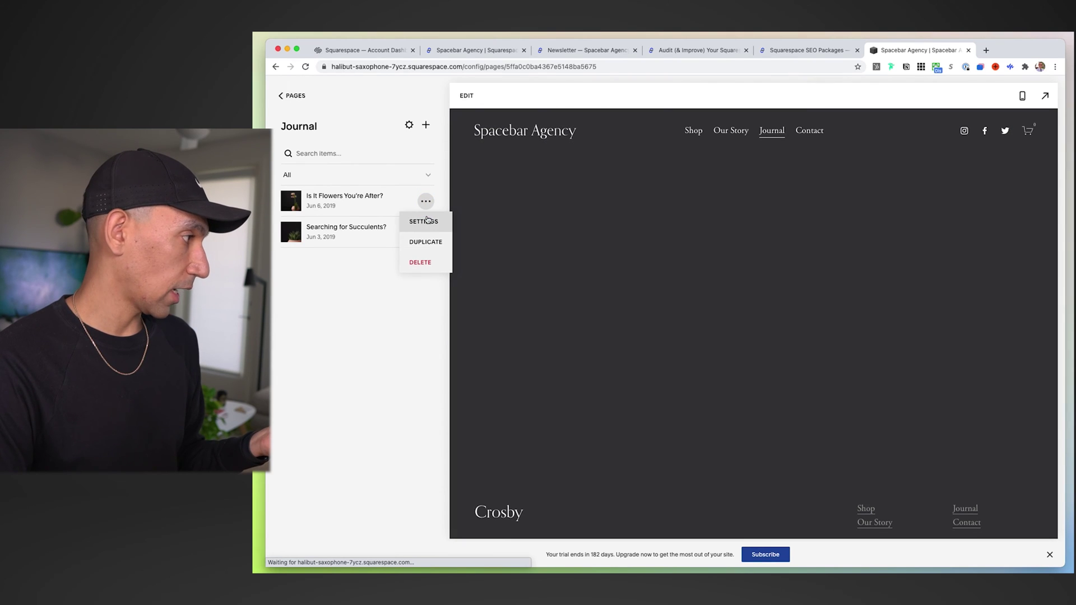
click(429, 223)
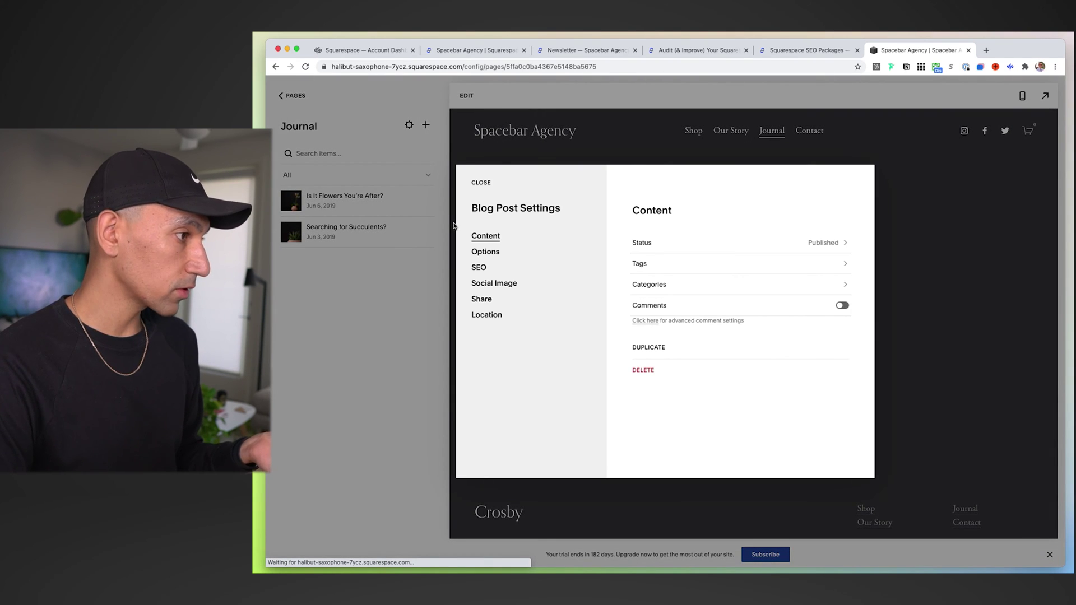
click(478, 267)
click(666, 407)
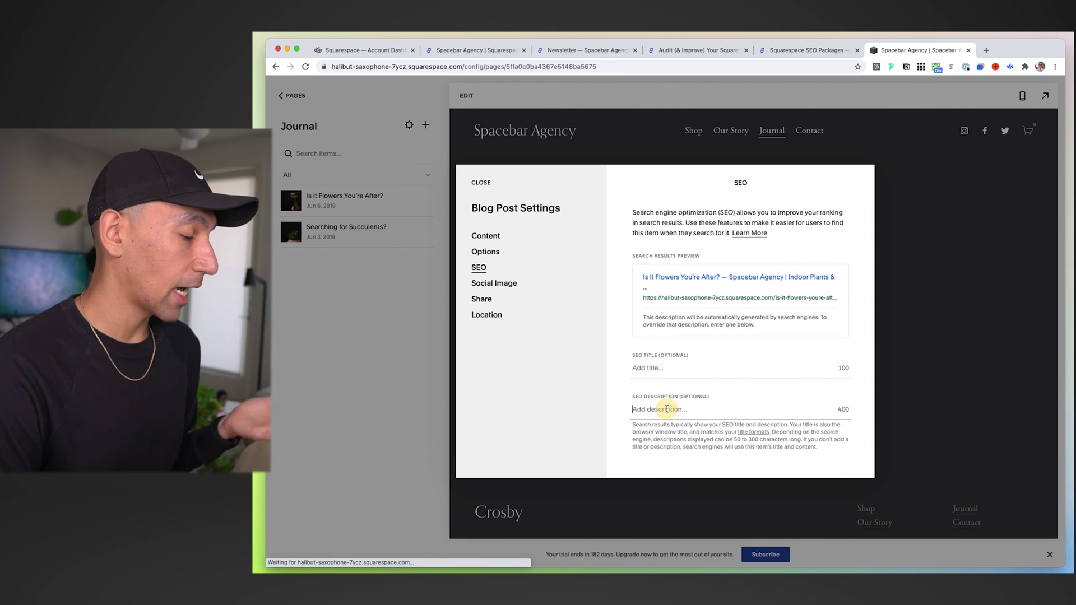
Close the post settings and bring up the Ring product's options in the Shop
click(481, 183)
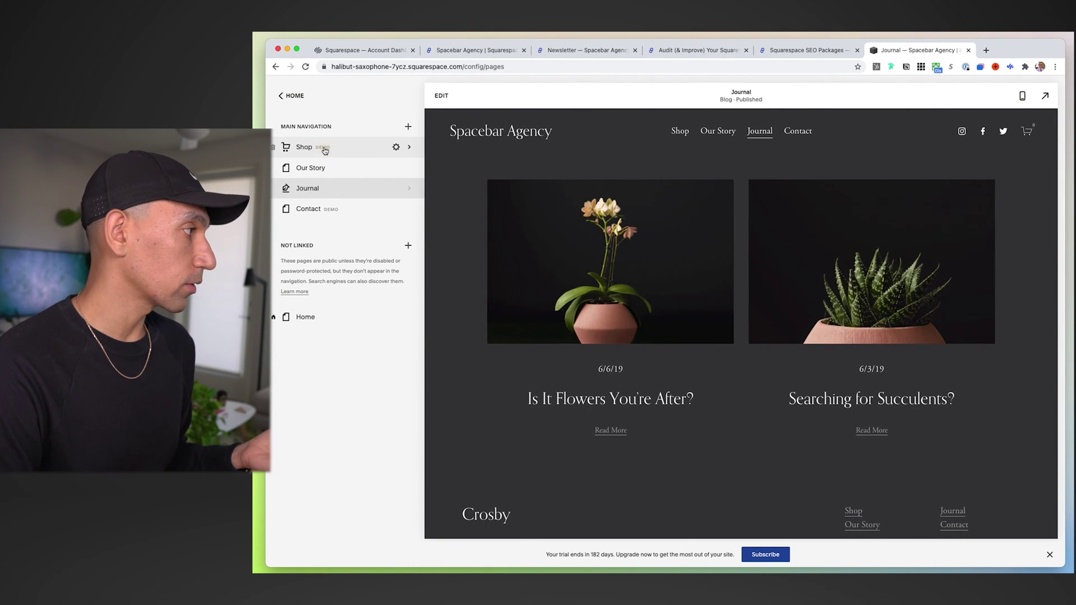
click(325, 149)
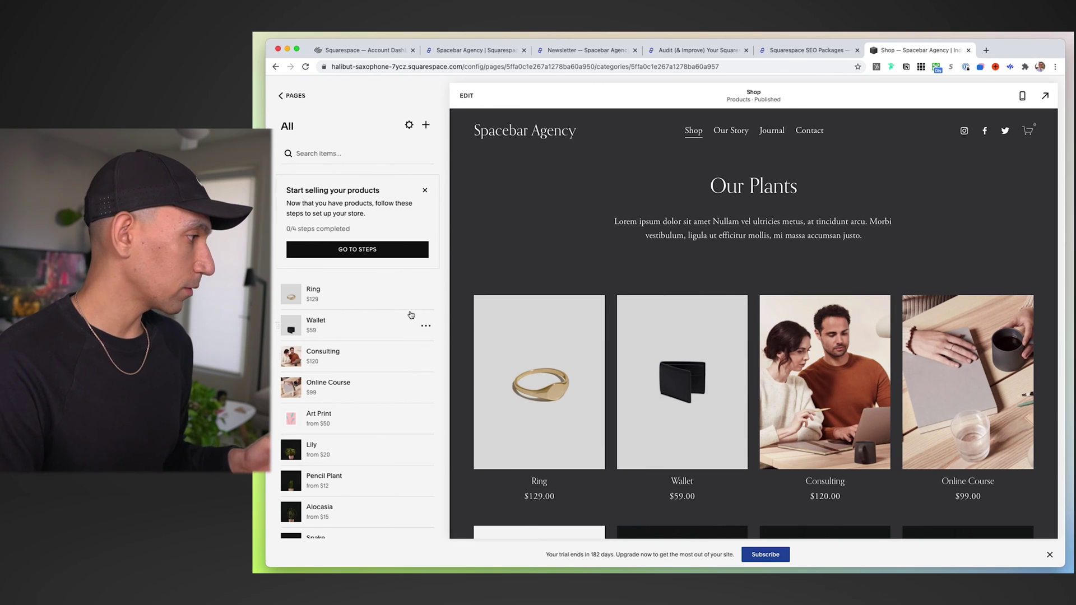
click(426, 295)
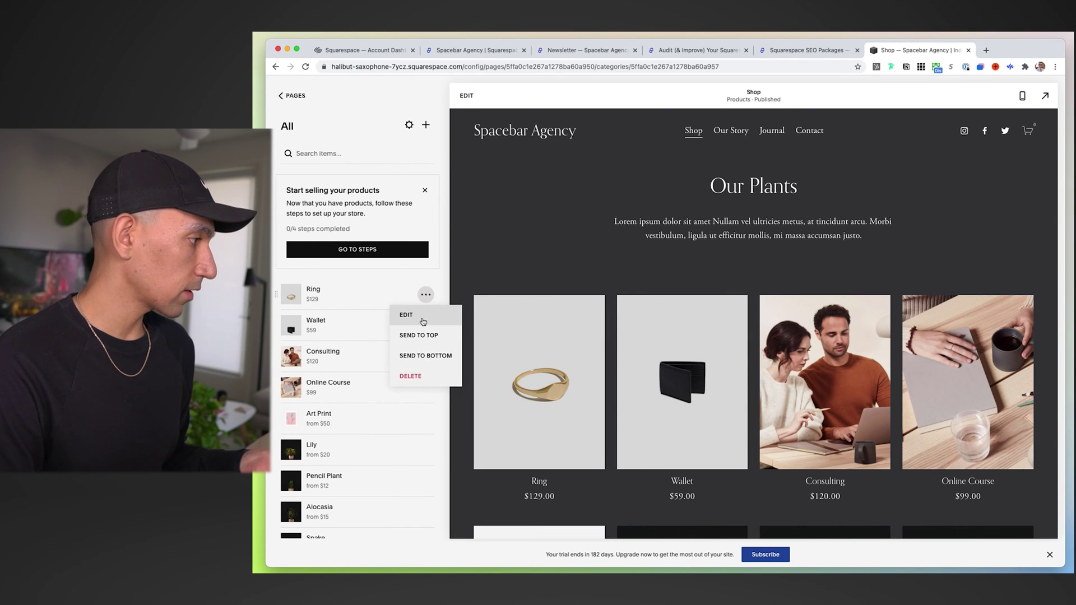
Change the Ring product's URL slug to gold-ring, apply it and save the product
click(422, 318)
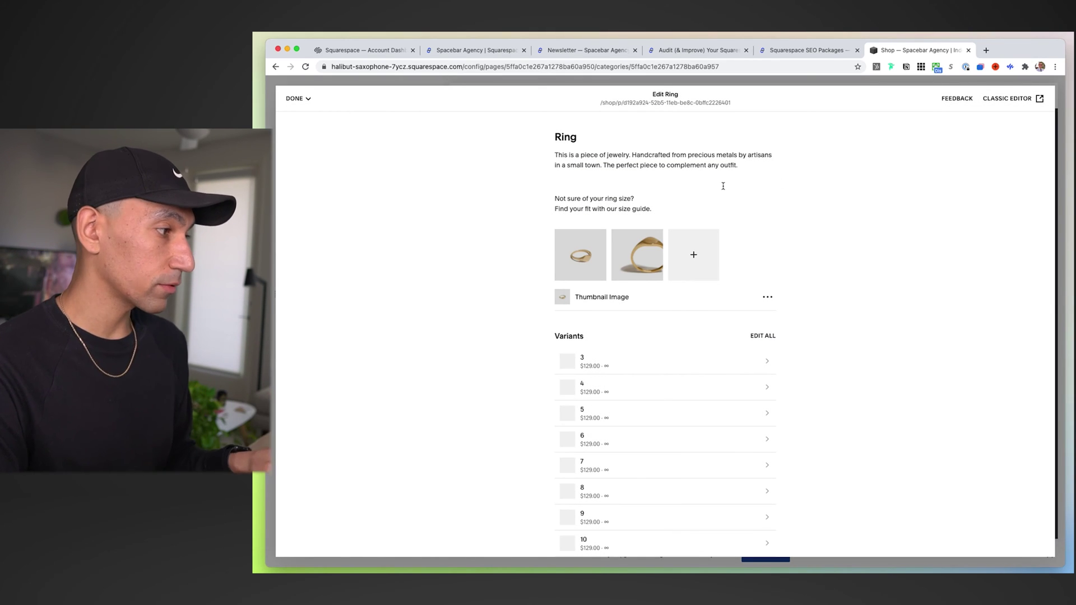
scroll(721, 190, down, 1)
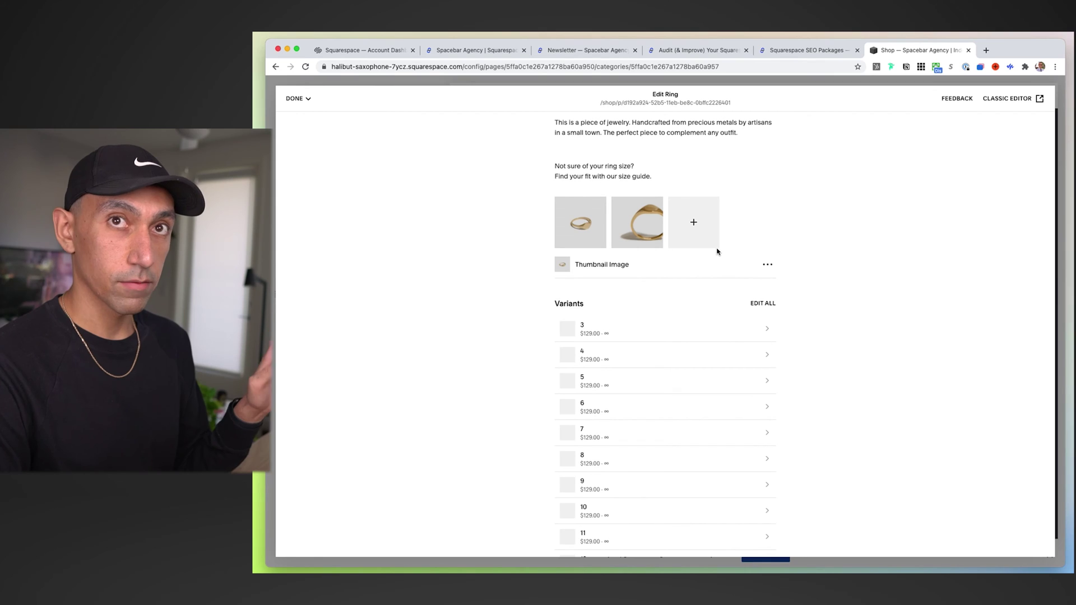
scroll(717, 251, down, 10)
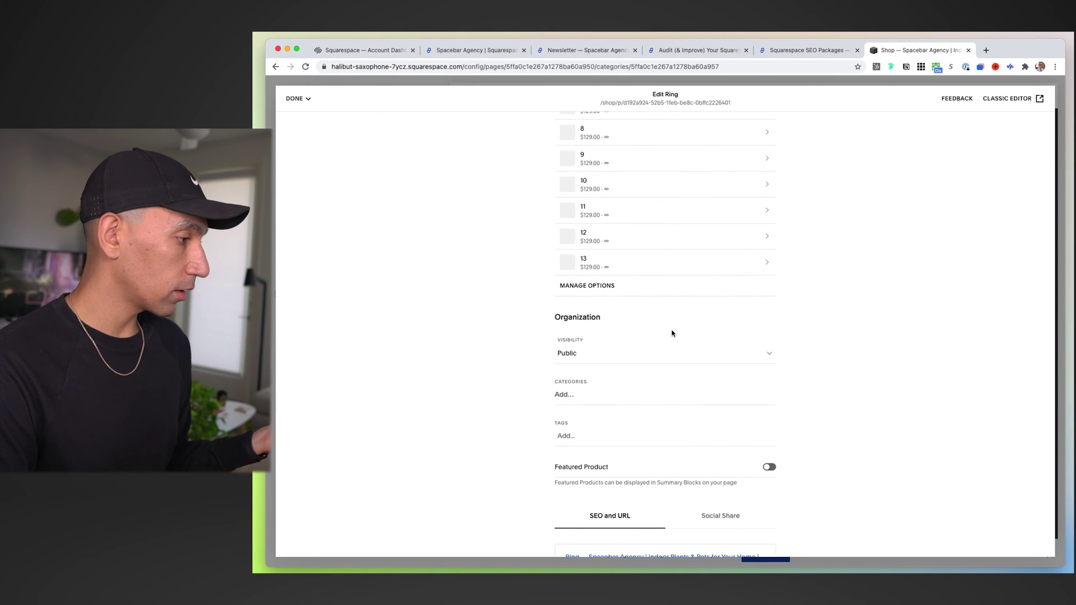
scroll(673, 333, down, 9)
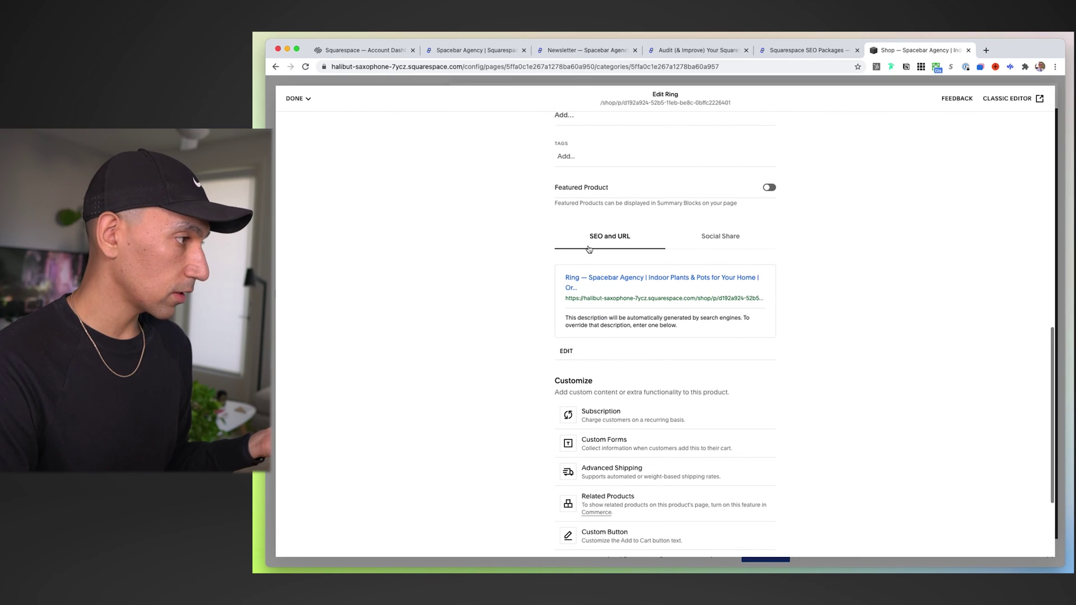
click(566, 353)
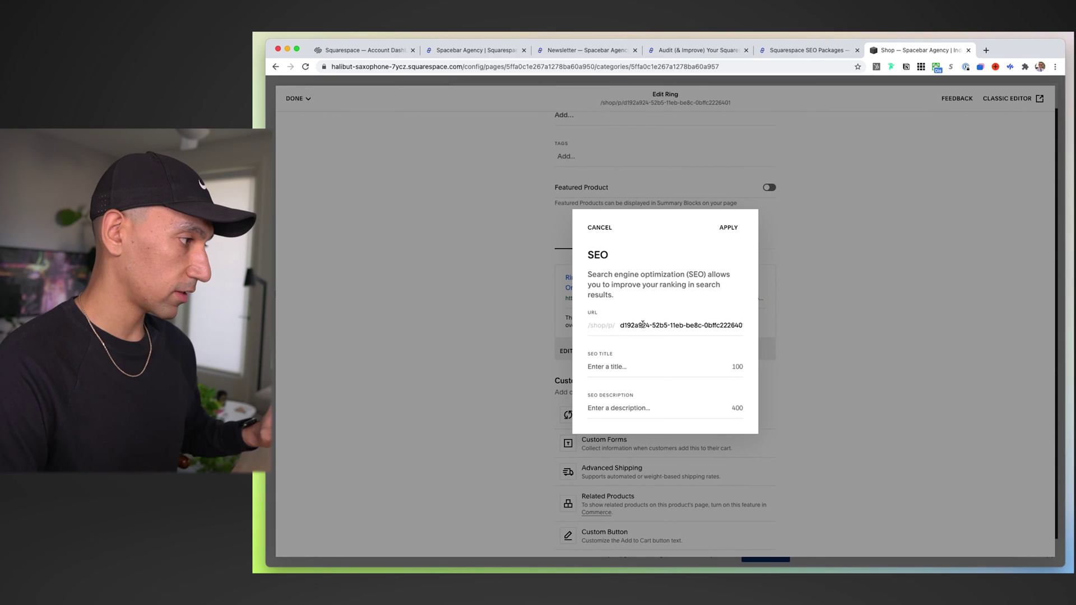
click(643, 324)
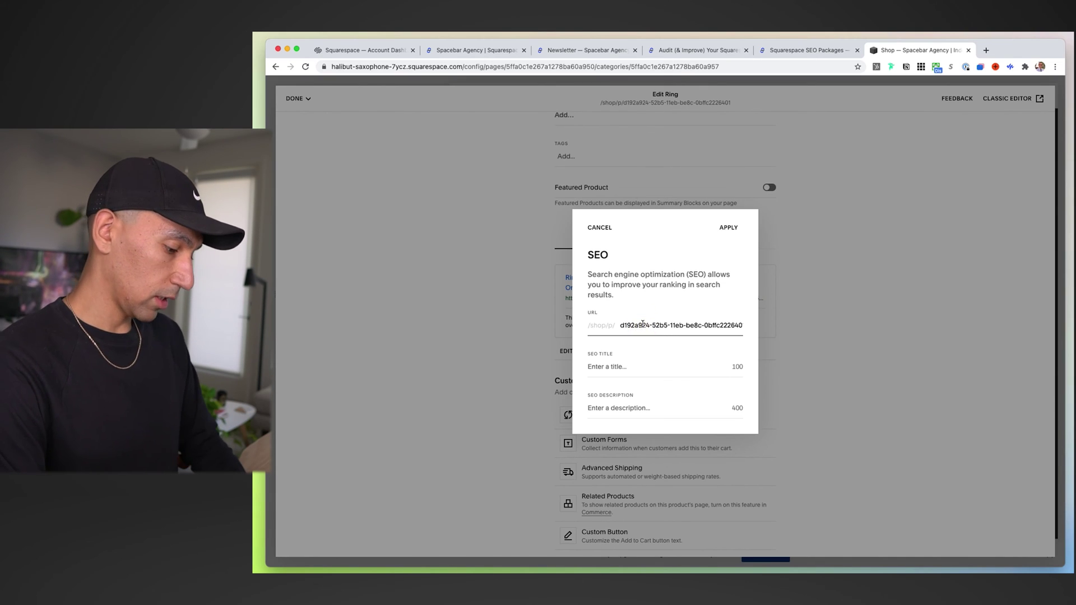
key(super+a)
text(gol)
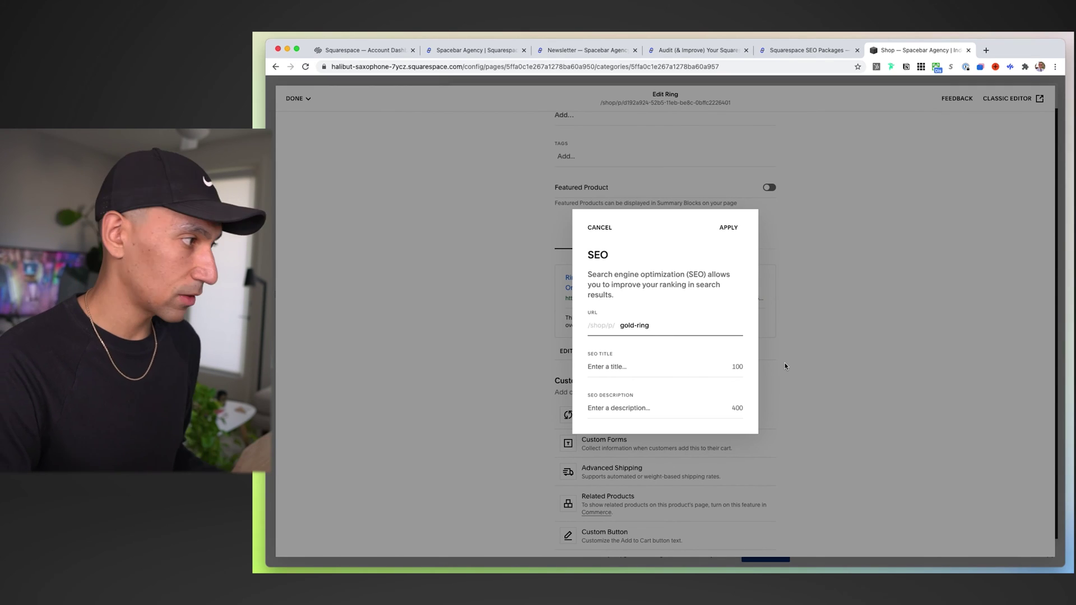
click(726, 227)
click(297, 99)
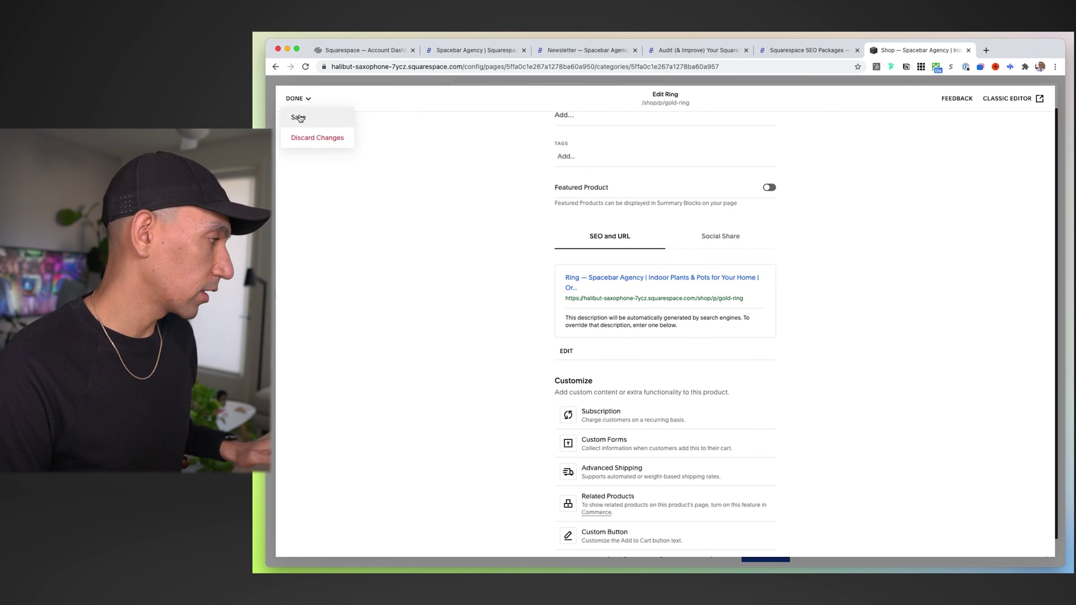
click(299, 118)
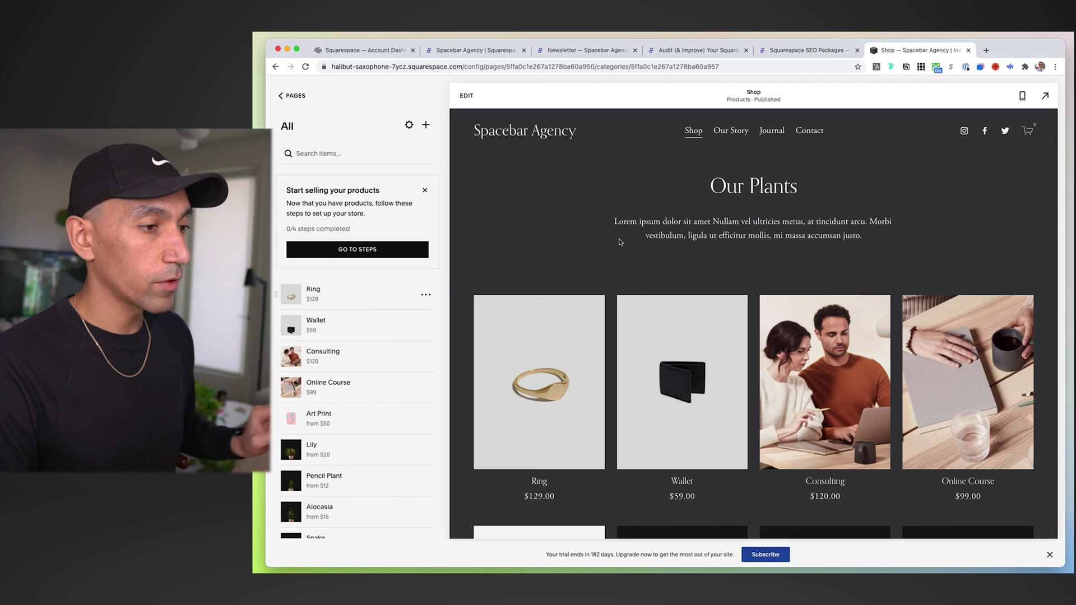
Check the Analytics Search Keywords report, which needs Google Search Console, then return to the main menu
click(301, 98)
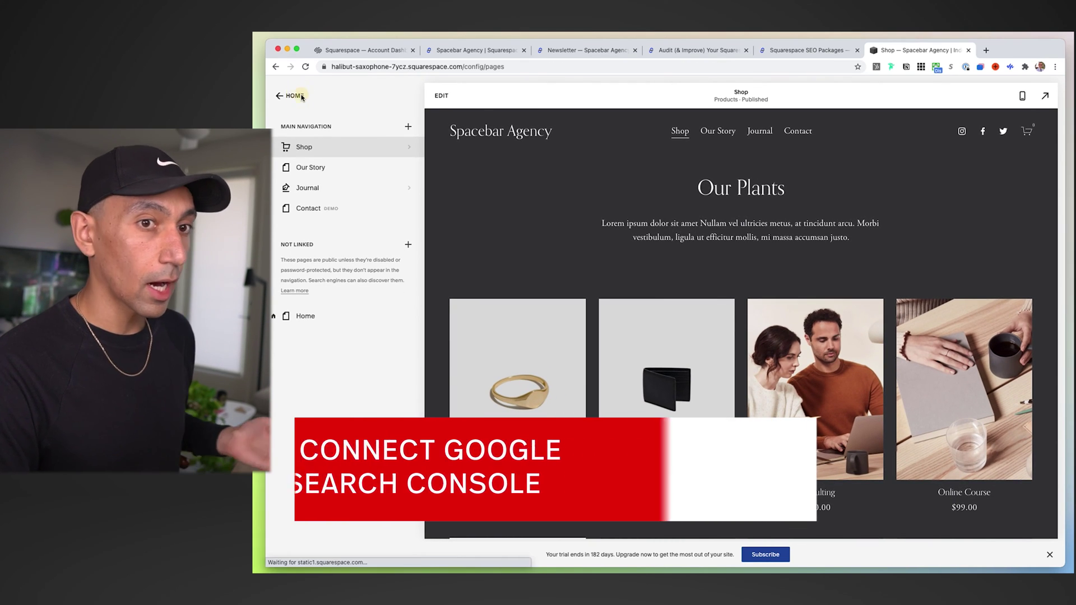
click(294, 96)
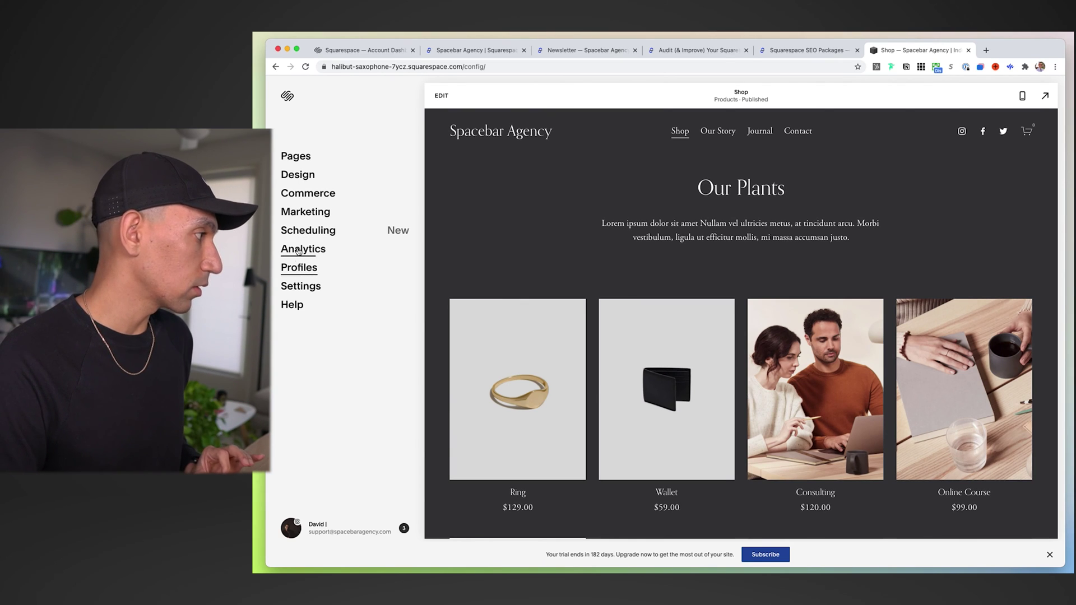
click(301, 249)
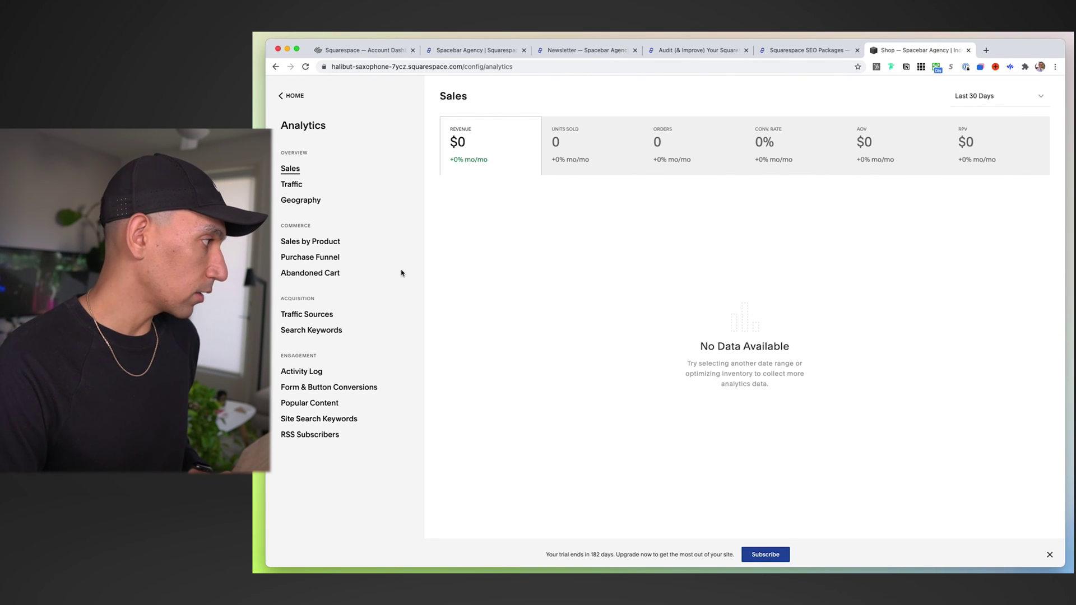
click(324, 331)
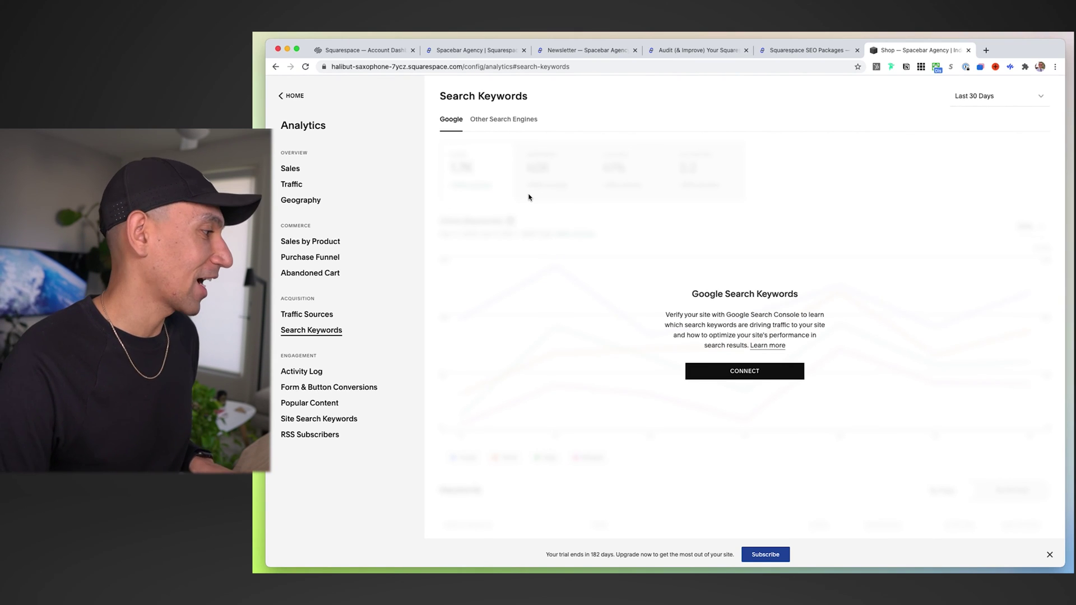
click(295, 96)
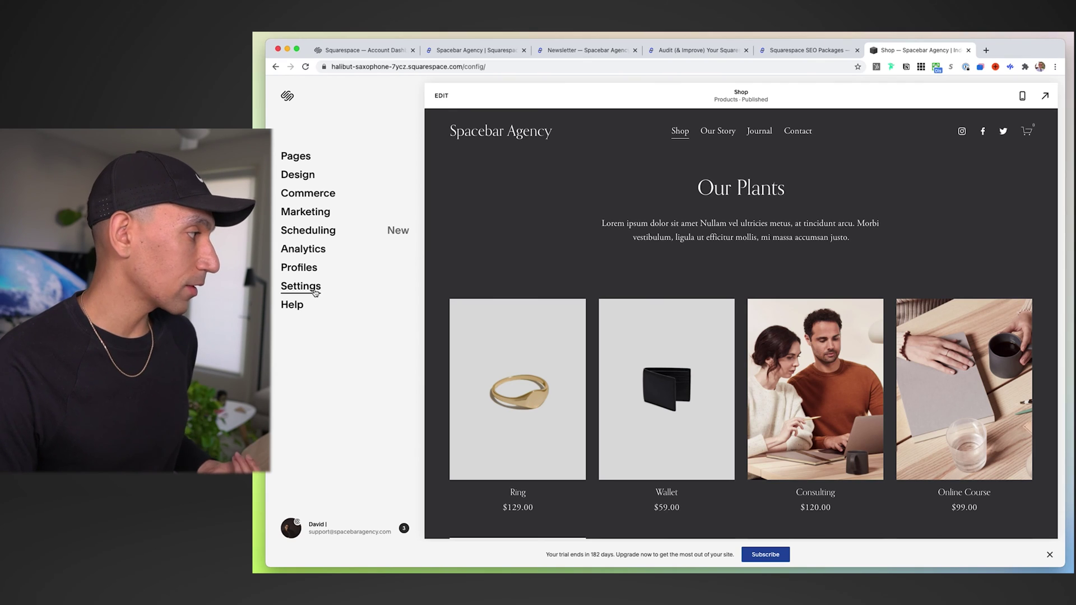
Look over the Language & Region and Business Information settings, then open Domains
click(315, 293)
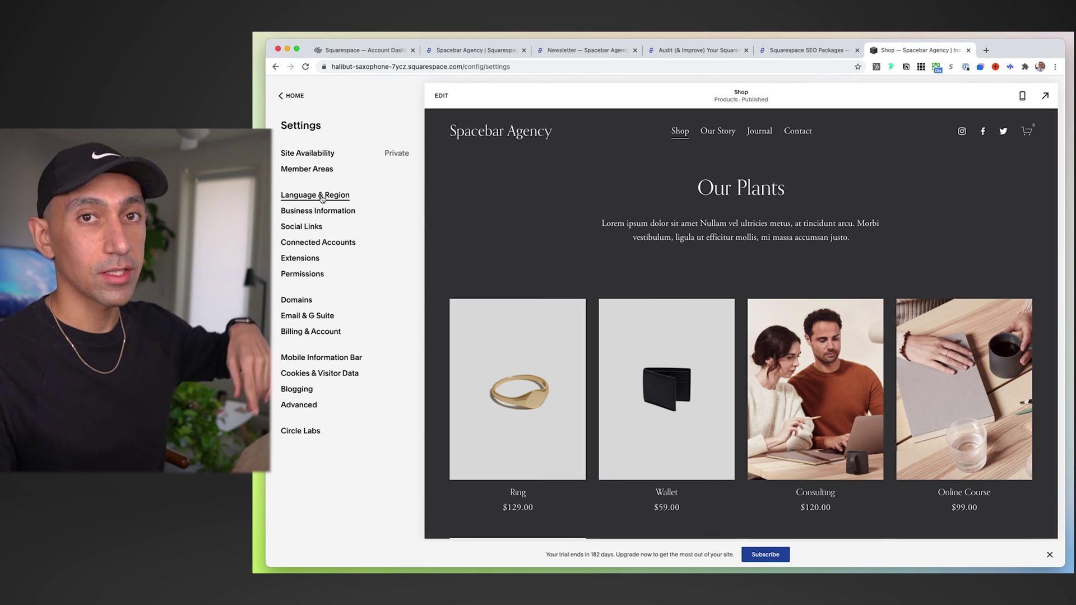
click(322, 196)
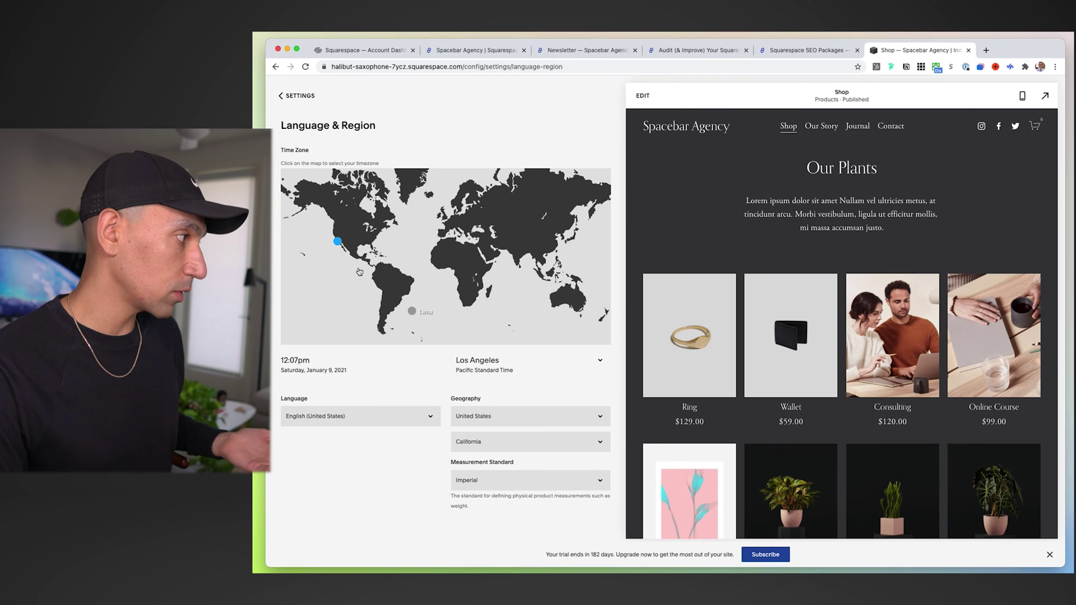
click(291, 98)
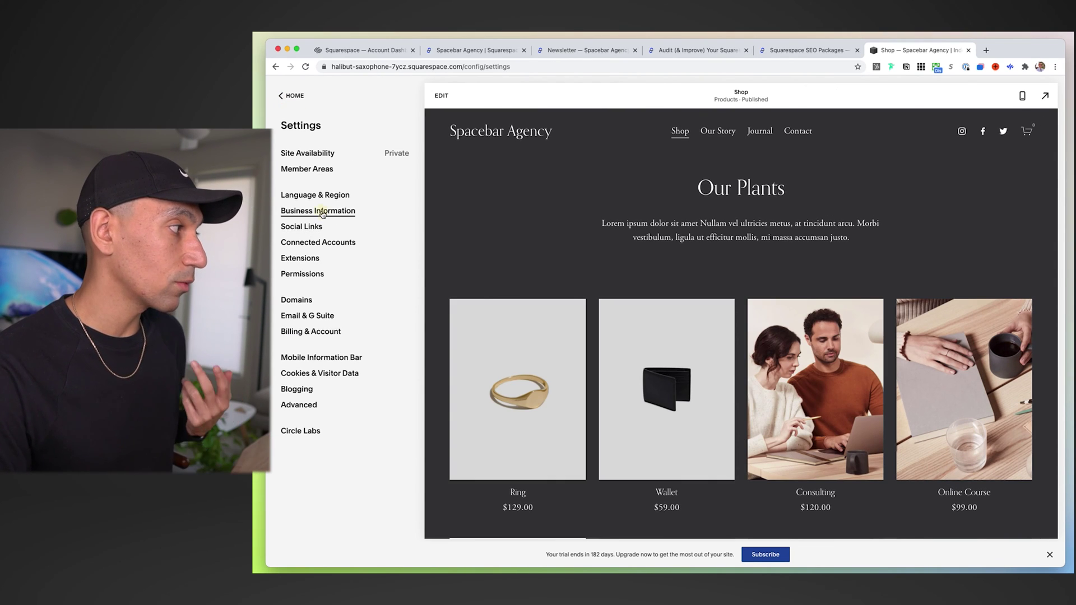
click(323, 211)
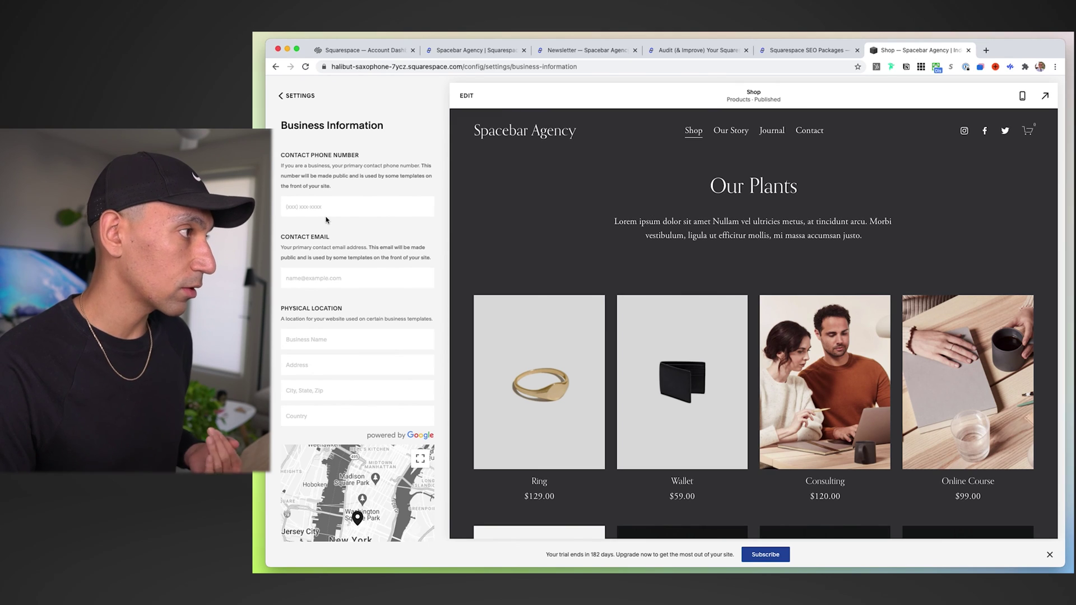
scroll(337, 280, down, 3)
scroll(336, 224, up, 3)
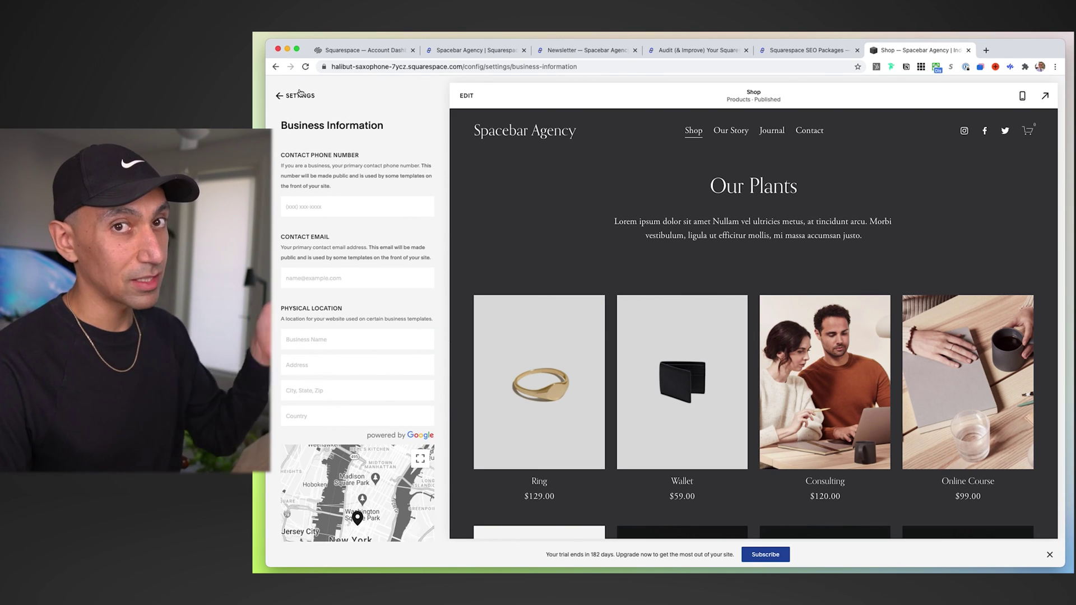
click(299, 94)
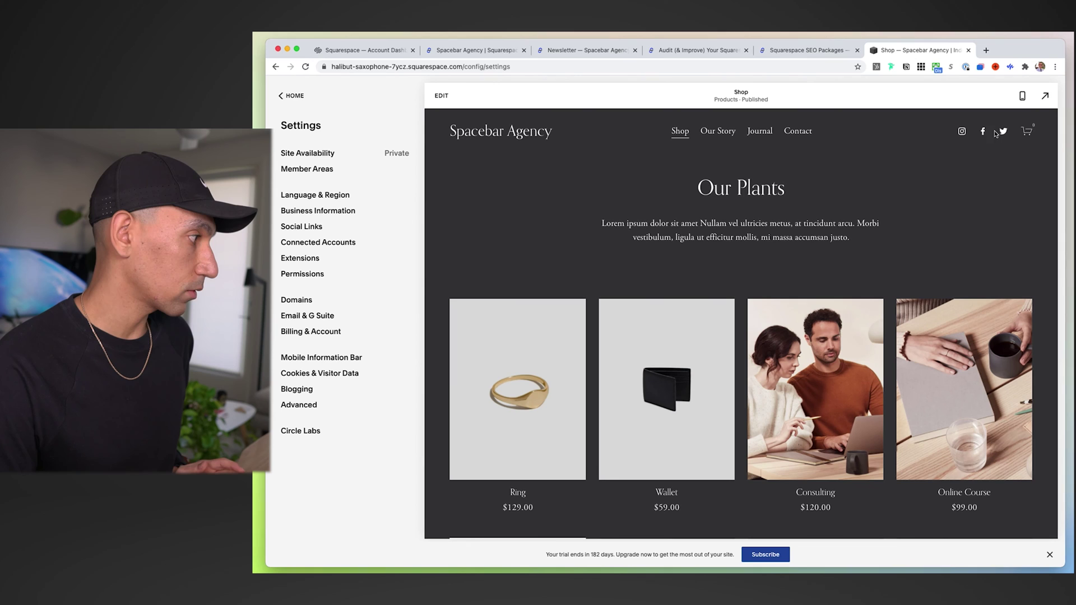
click(296, 300)
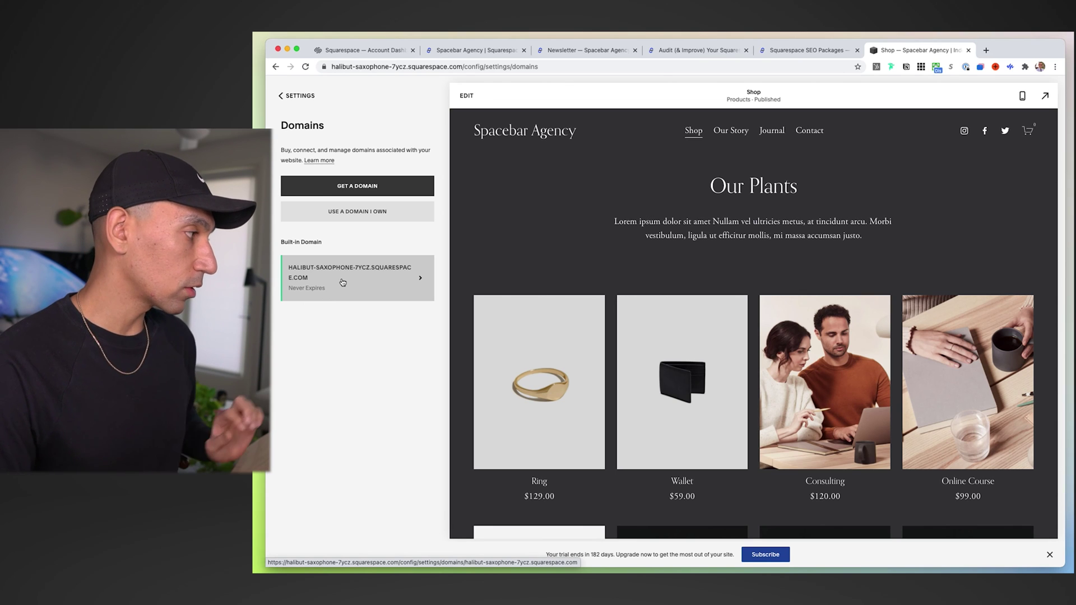
Rename the built-in domain's Site ID to spacebaragencyplantshop
click(328, 297)
triple_click(344, 264)
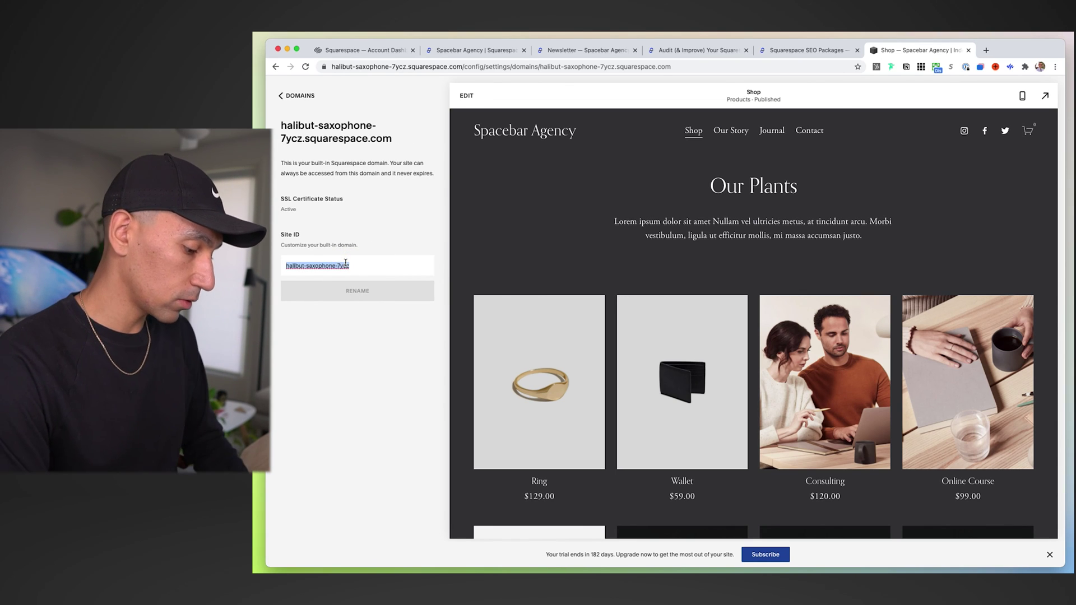
text(spacebaragencyplantshop)
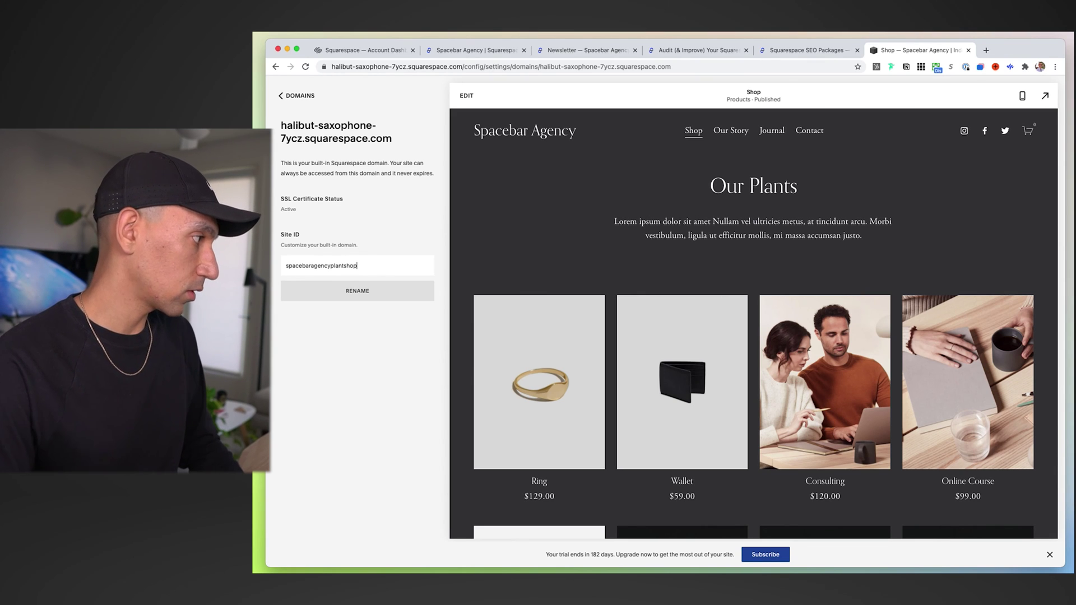
click(362, 295)
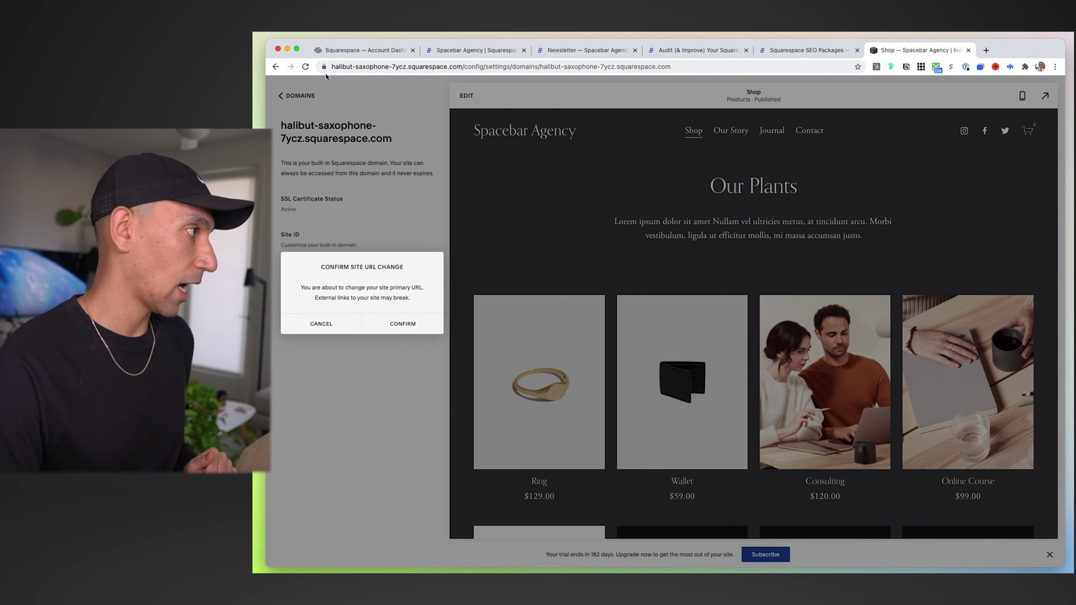
Dismiss the site URL change warning and return to the main Settings list
click(341, 132)
click(291, 98)
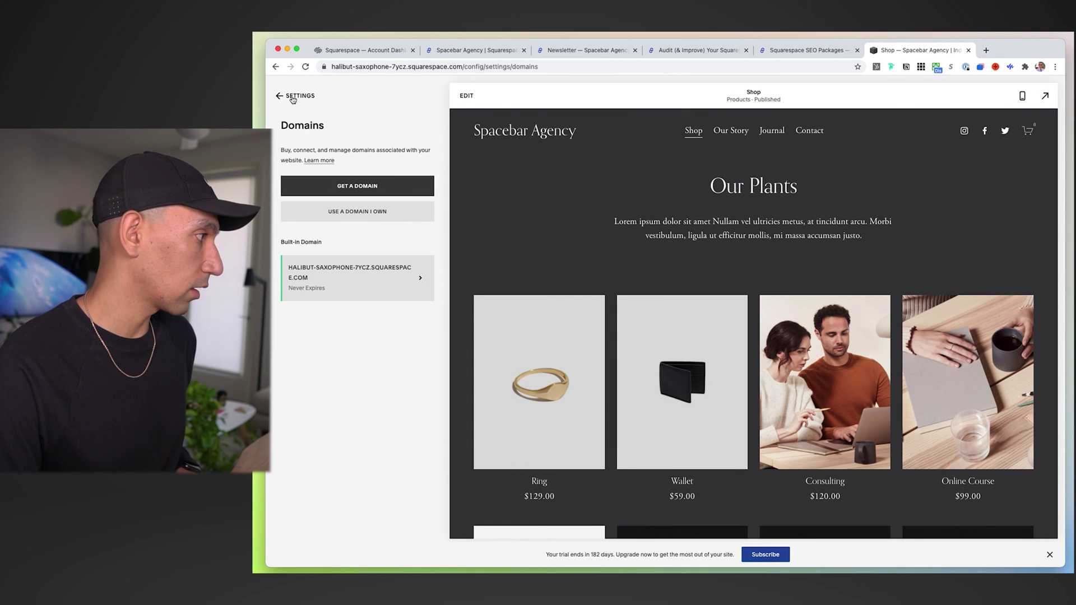
click(290, 96)
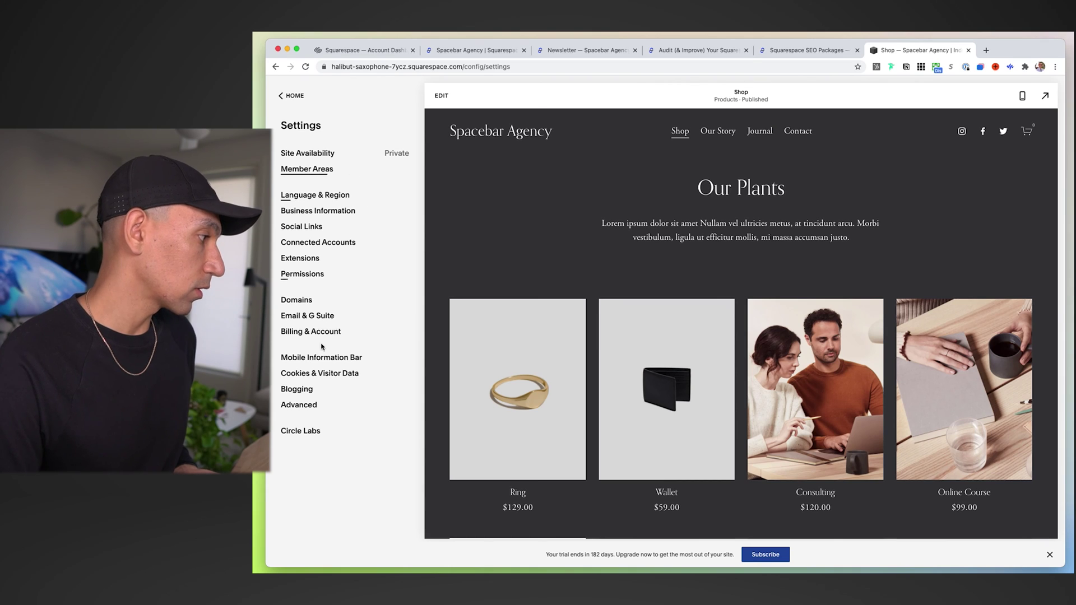
Enable HSTS Secure under Advanced > SSL, keeping Secure (Preferred)
click(310, 403)
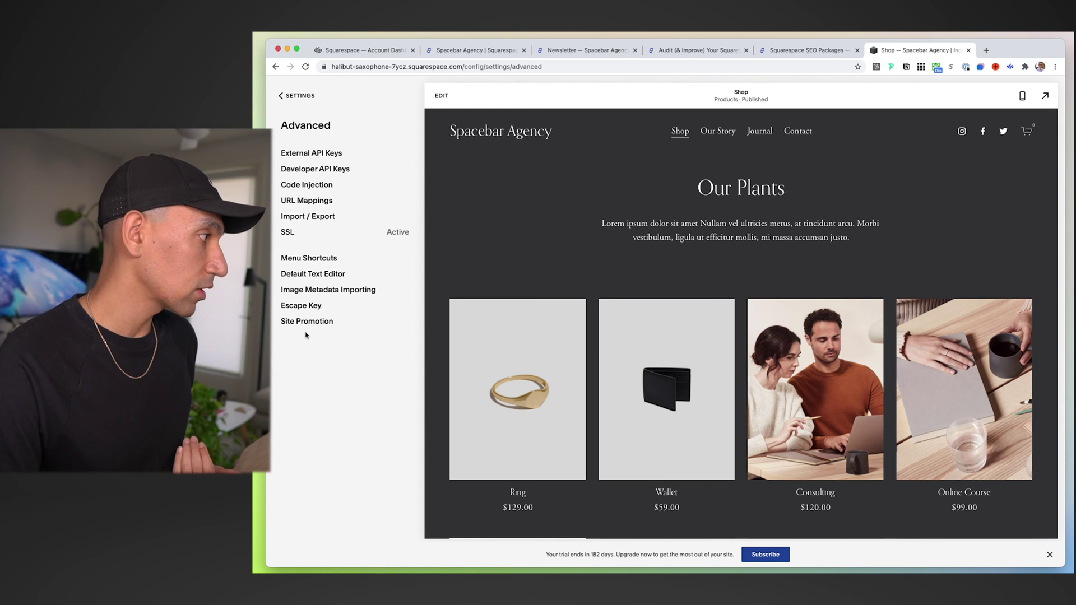
click(298, 238)
click(333, 283)
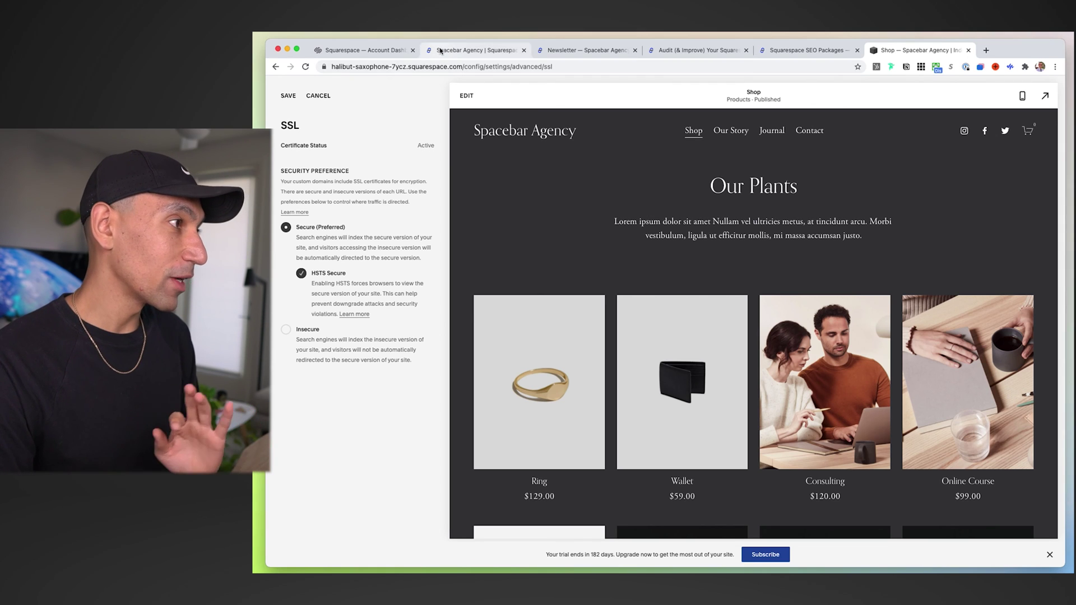
From SEO Packages, open 'all our SEO Services' and browse the checklist, keyword and audit packages
click(789, 51)
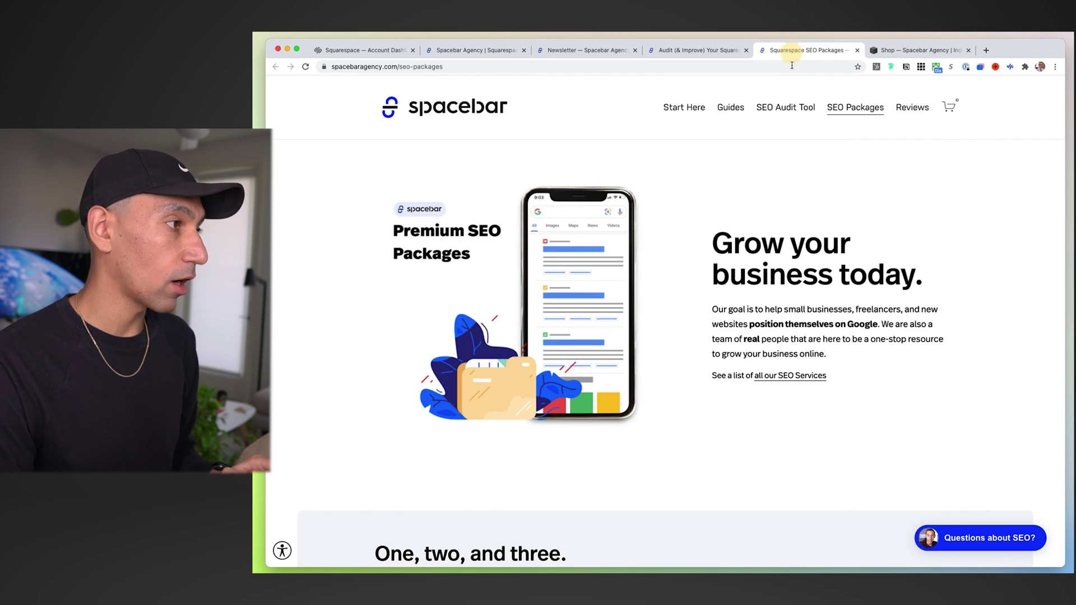
click(804, 375)
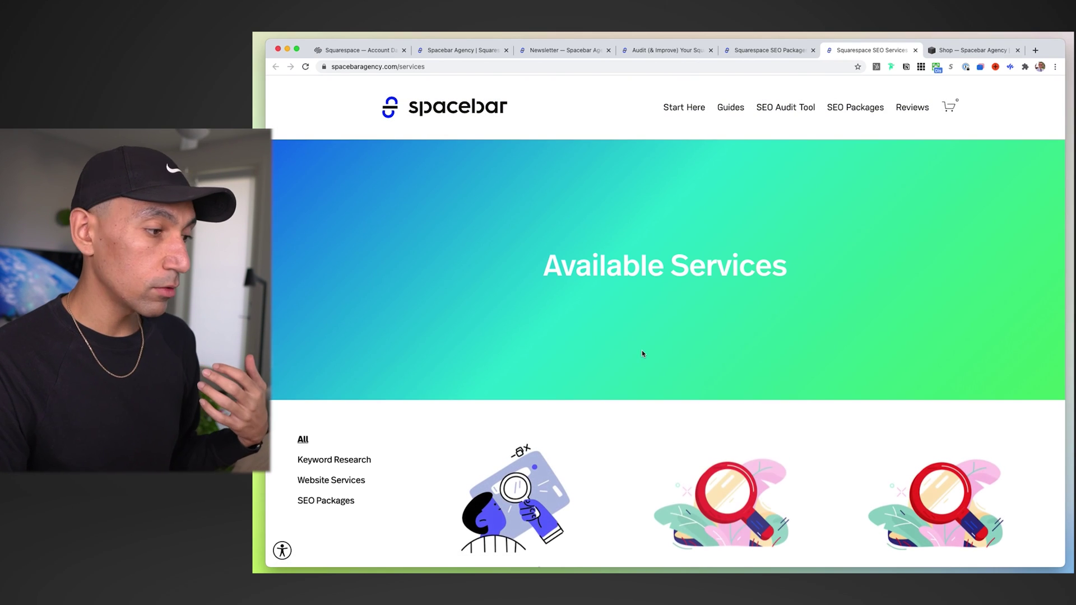
scroll(642, 352, down, 2)
scroll(642, 353, down, 6)
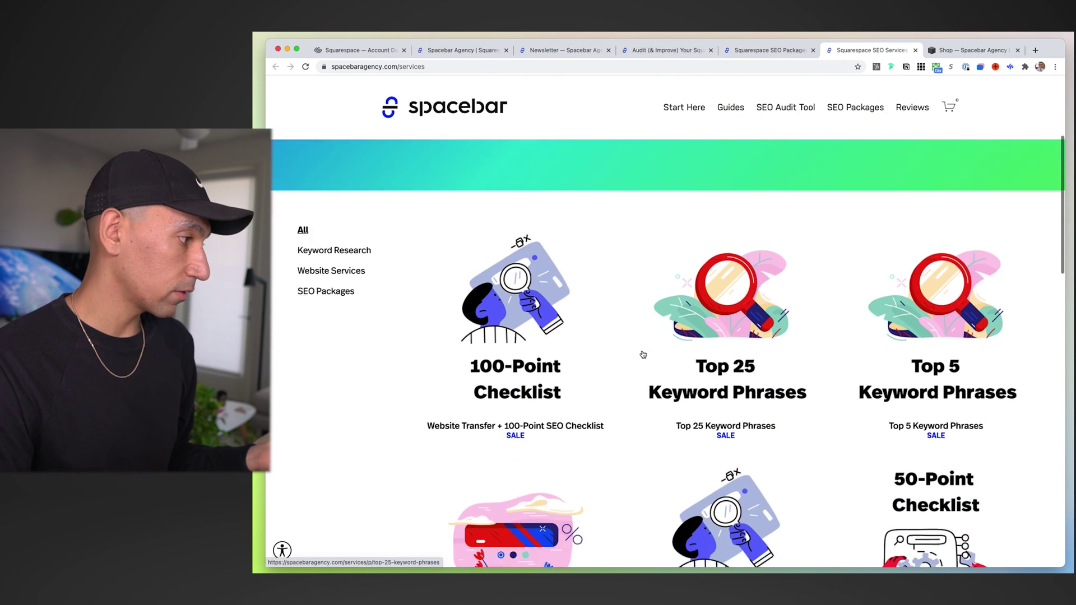
scroll(642, 355, down, 4)
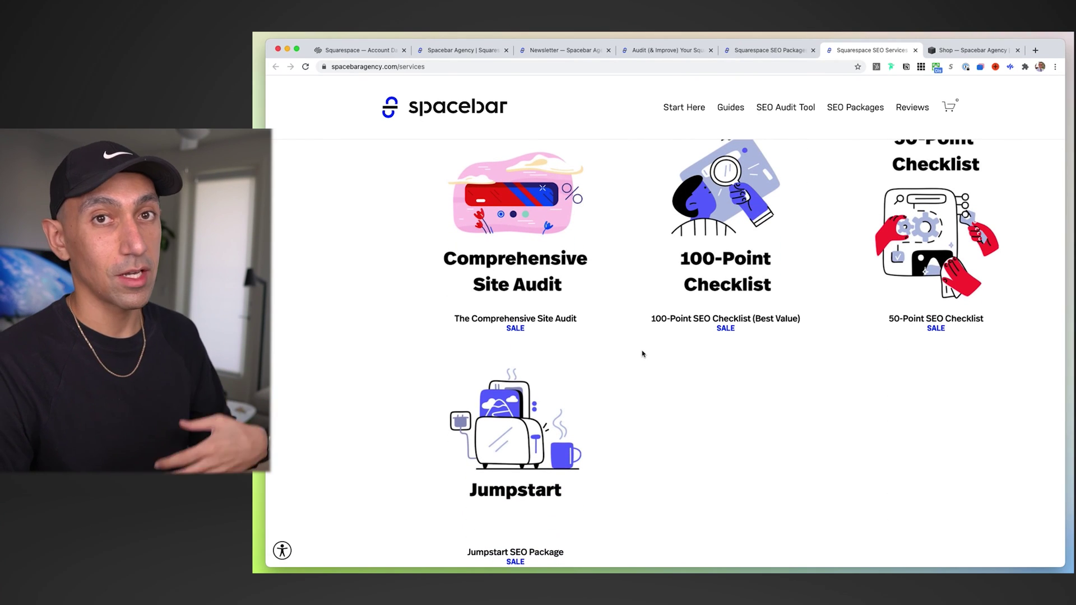
scroll(643, 354, up, 4)
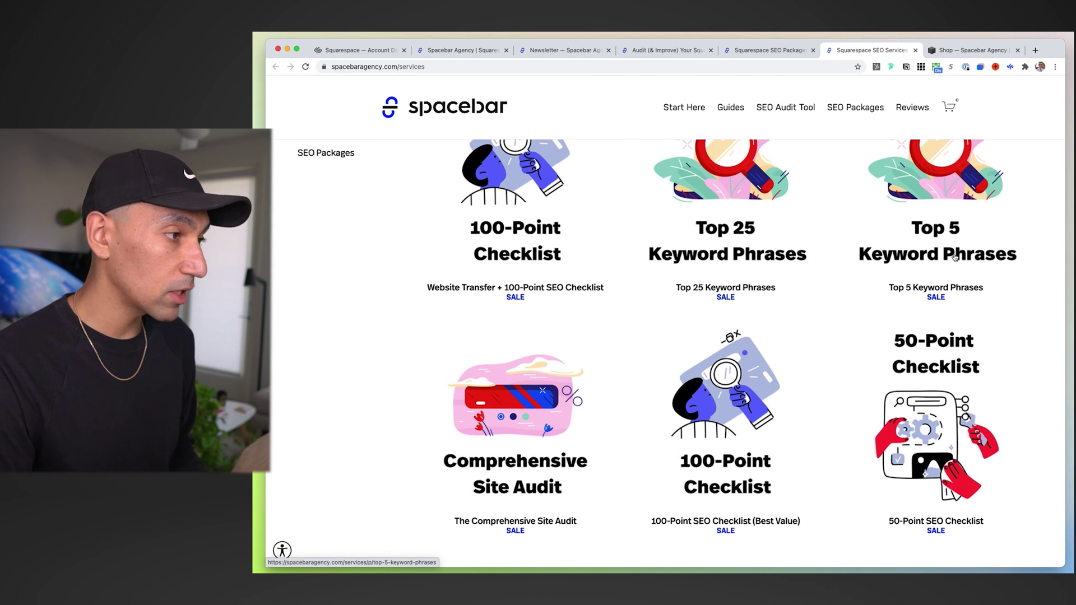
scroll(737, 237, down, 5)
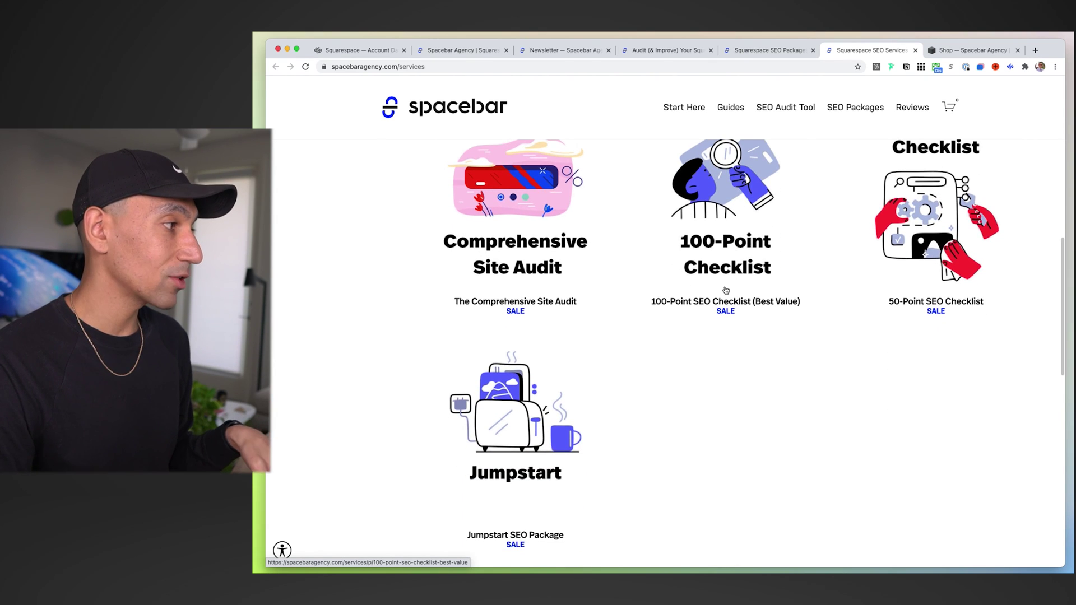
scroll(725, 290, up, 2)
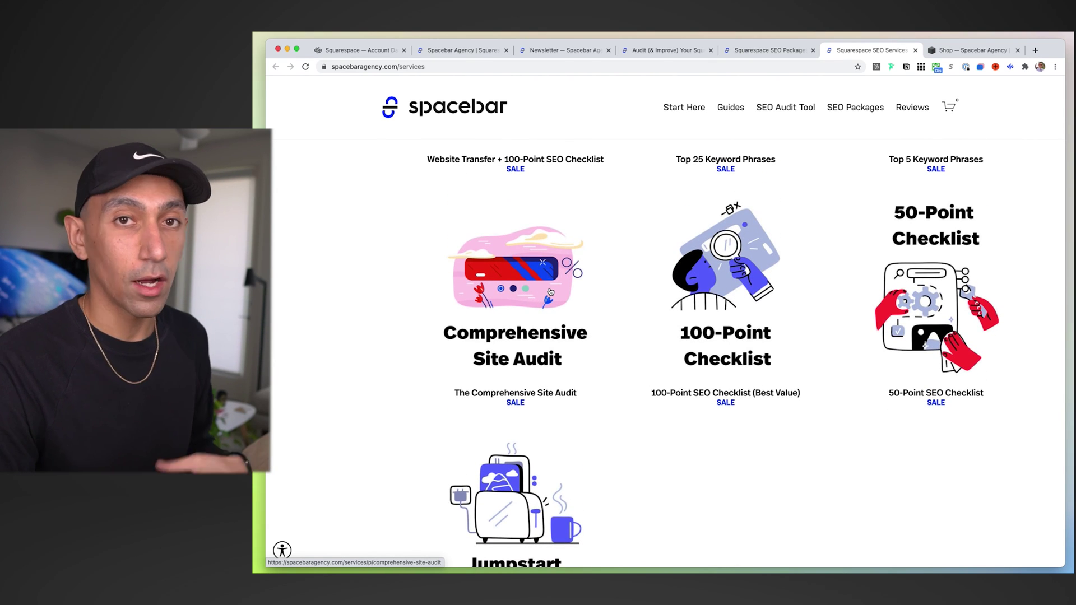
scroll(550, 292, up, 10)
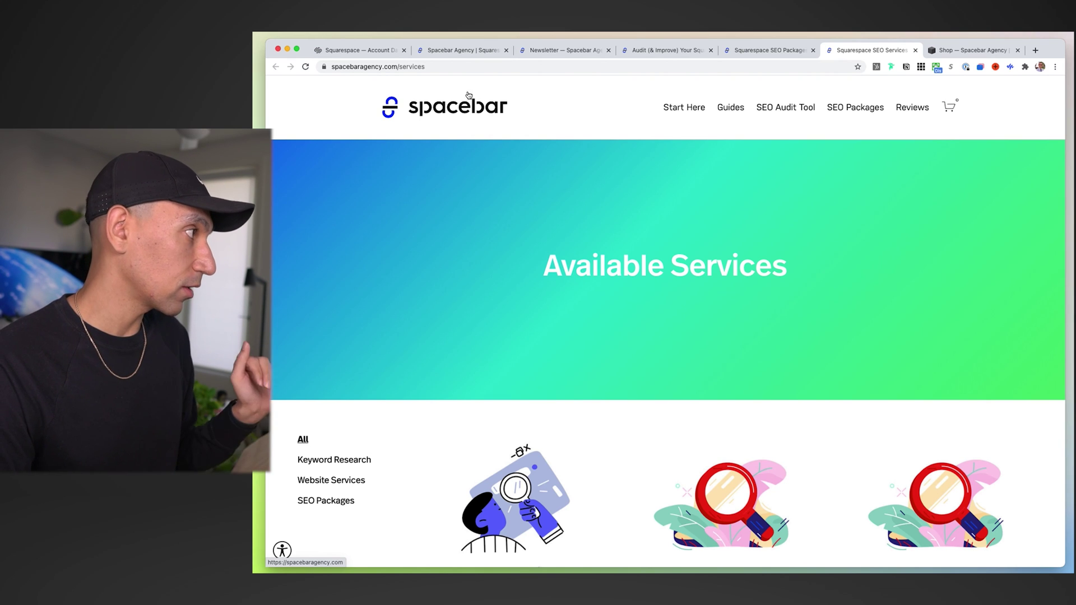
Return to the Shop — Spacebar Agency tab with the Squarespace editor
click(956, 51)
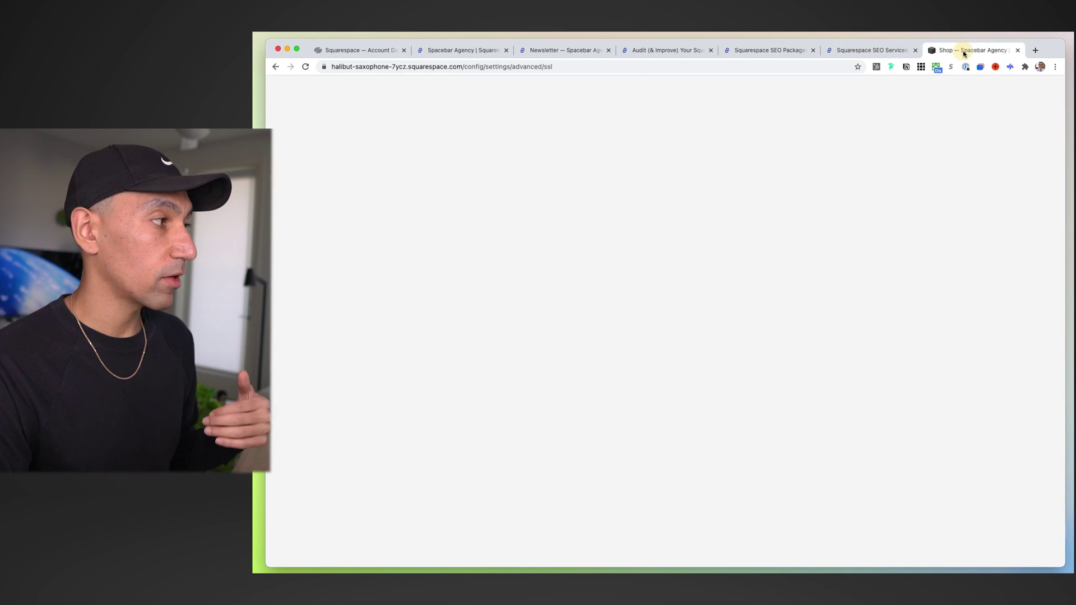